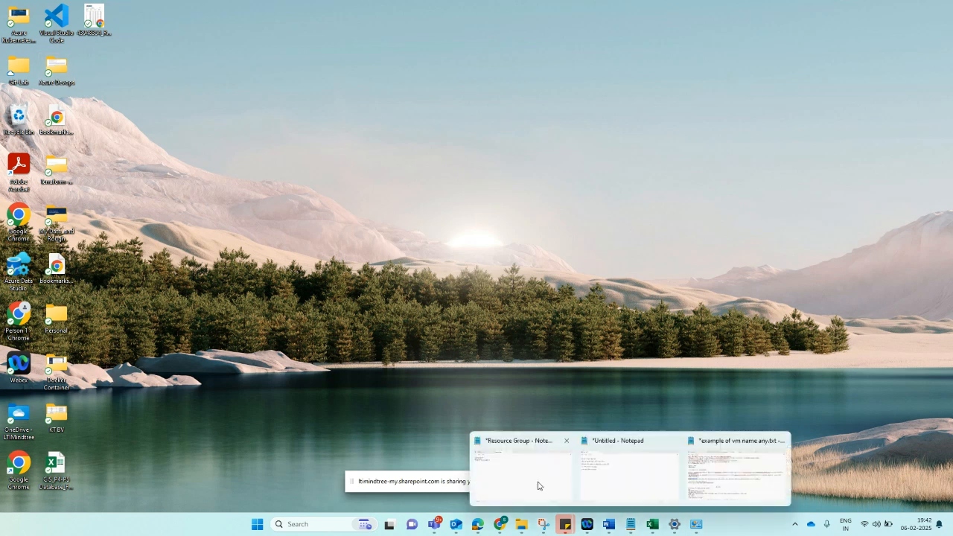
- Bring up the 'Resource Group' Notepad notes window from the taskbar
left_click(539, 486)
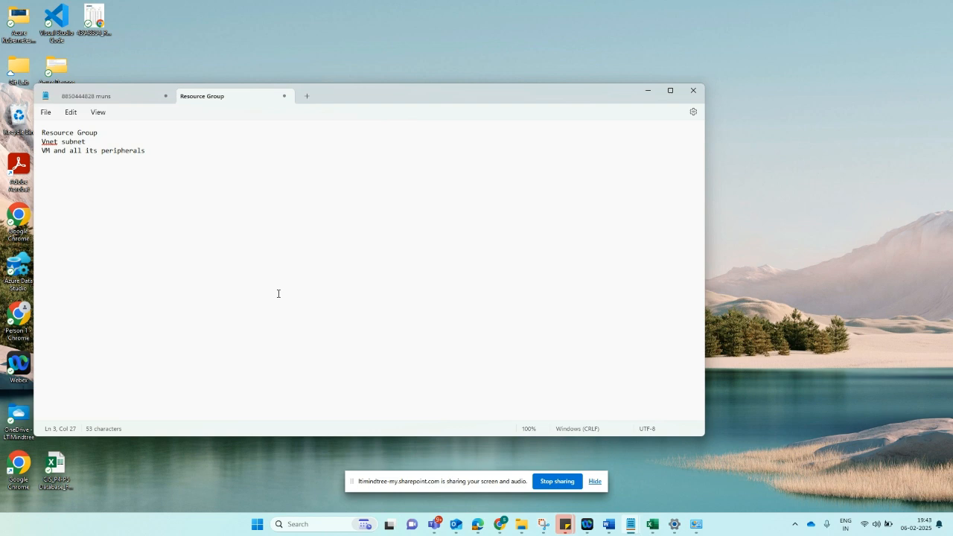
- Maximize the Resource Group notes, then switch to the Azure 'Resource groups' page in Chrome
left_click(670, 90)
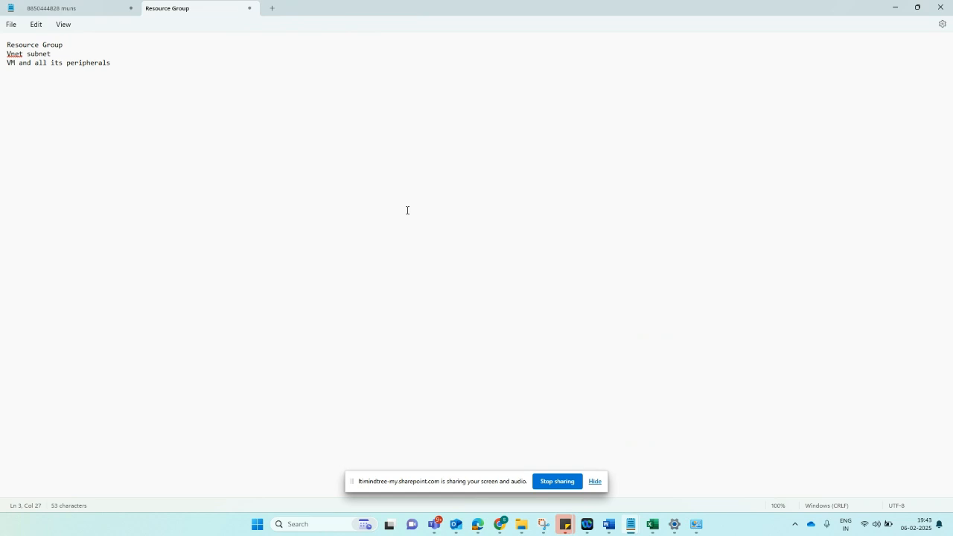
mouse_move(502, 528)
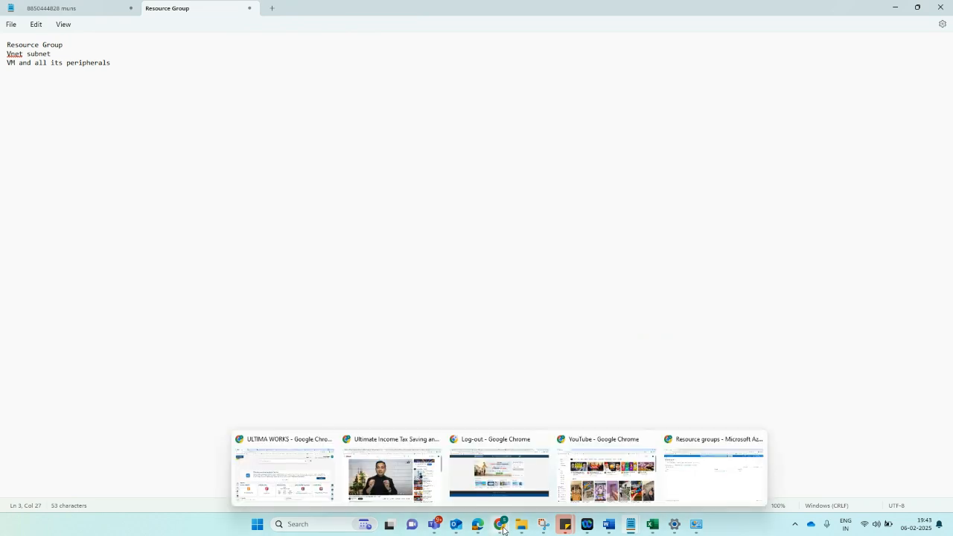
left_click(712, 484)
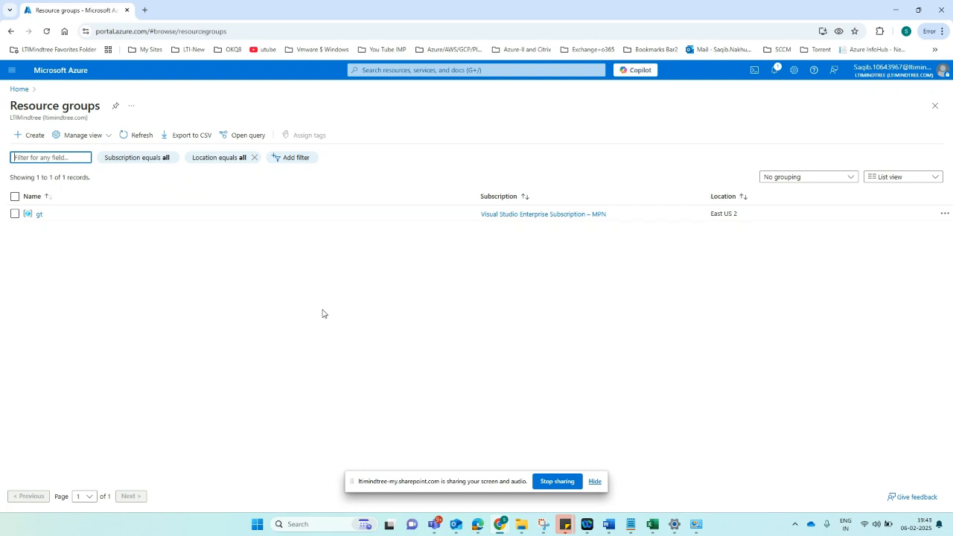
- Start a new resource group under the LTIM_Infosec_Subscription subscription
left_click(33, 136)
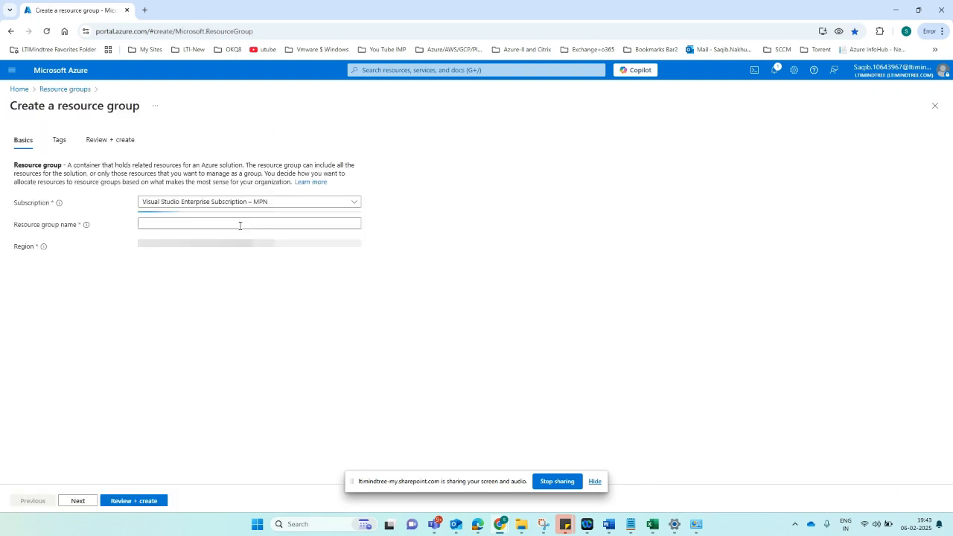
left_click(272, 208)
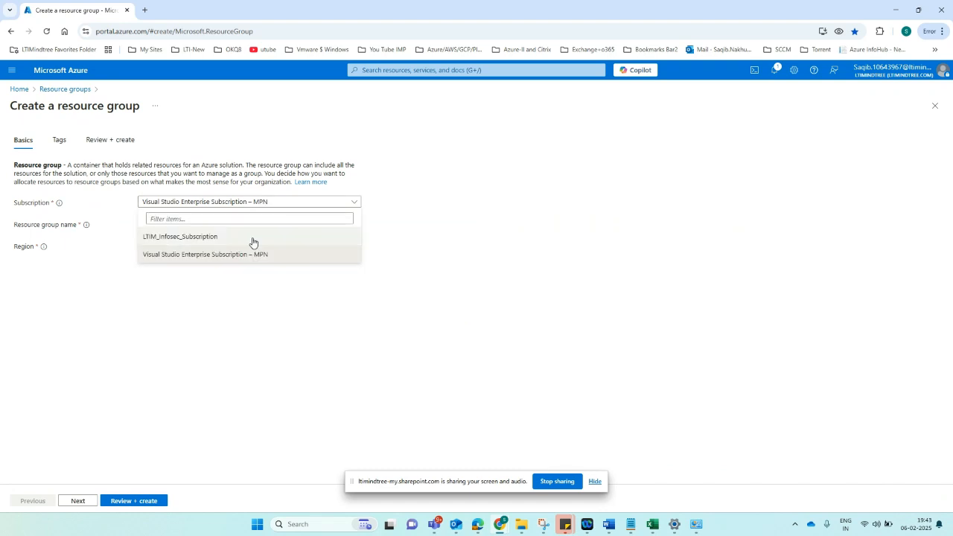
left_click(253, 237)
left_click(209, 224)
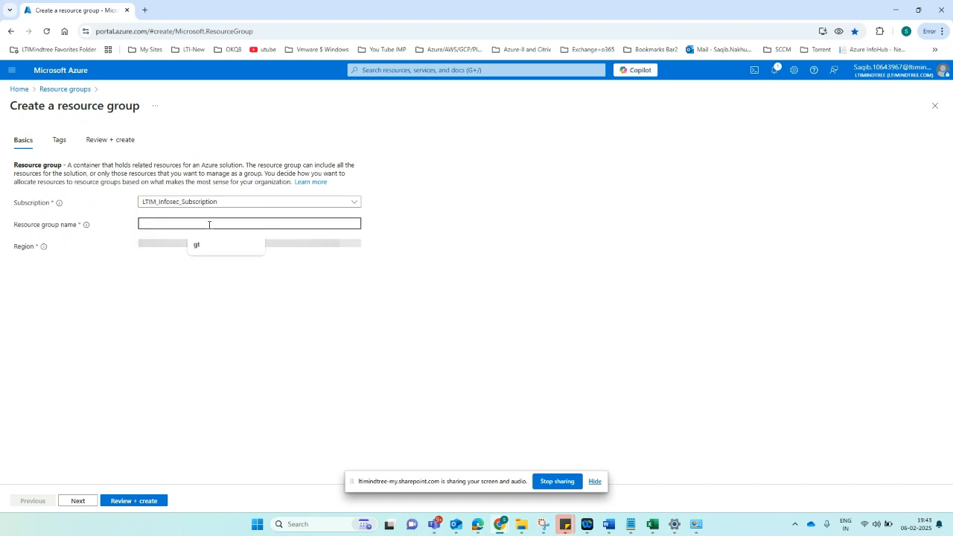
- Name the resource group Testlecture and reopen the subscription choices
type("Test")
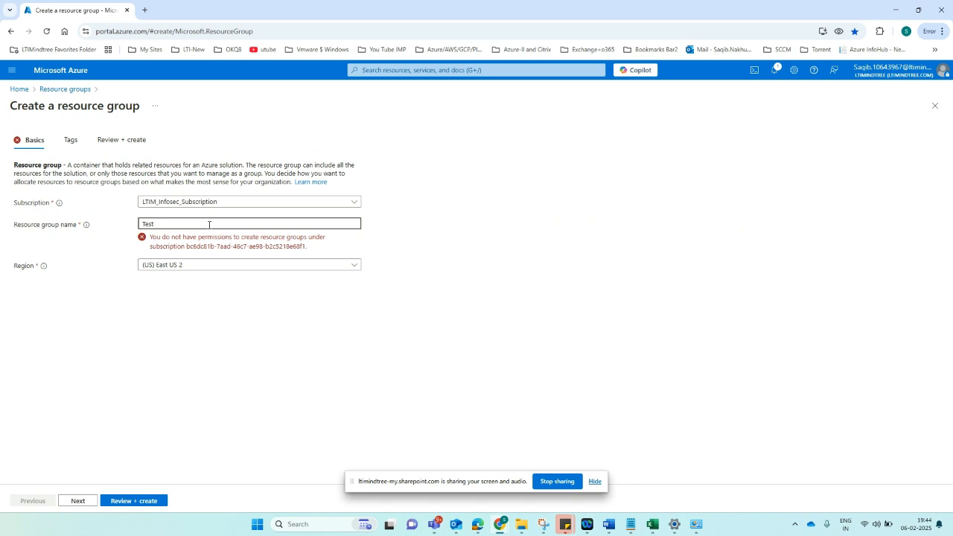
type("-lecture")
key("BackSpace")
left_click(195, 204)
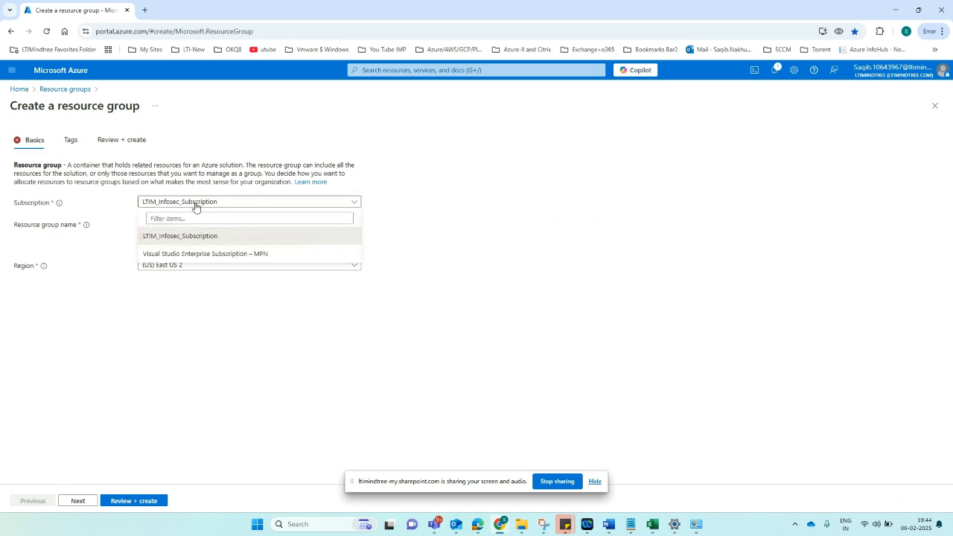
- Create the Testlecture group in (US) East US 2 under Visual Studio Enterprise Subscription – MPN
left_click(191, 259)
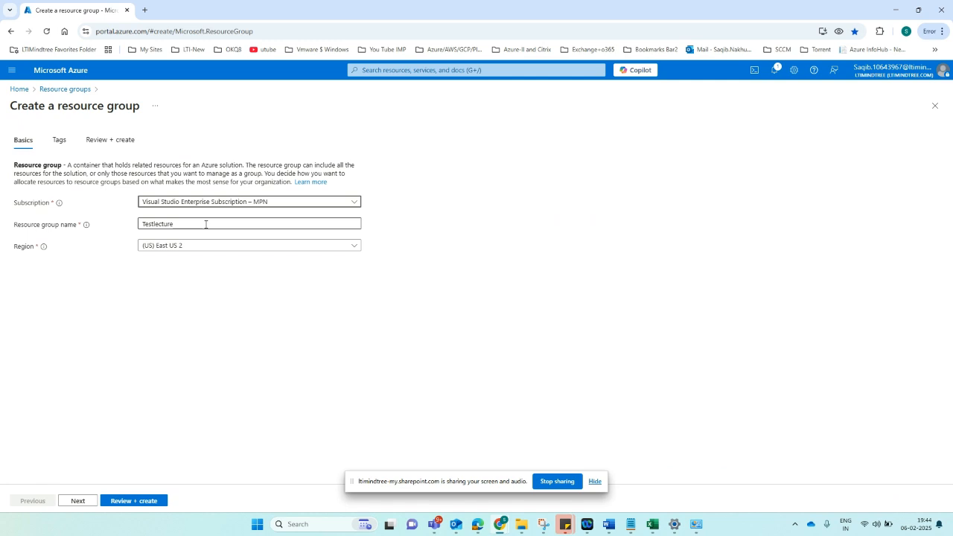
left_click(230, 204)
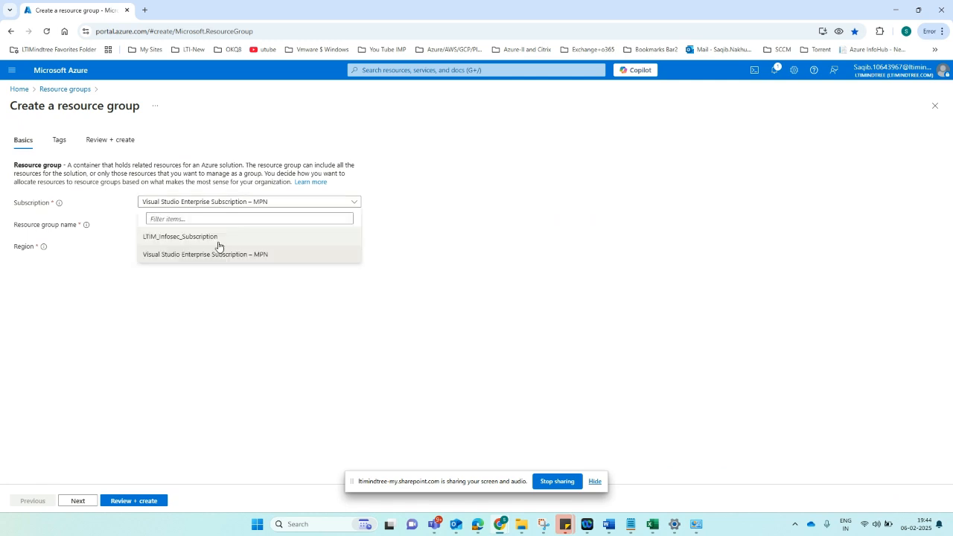
left_click(169, 255)
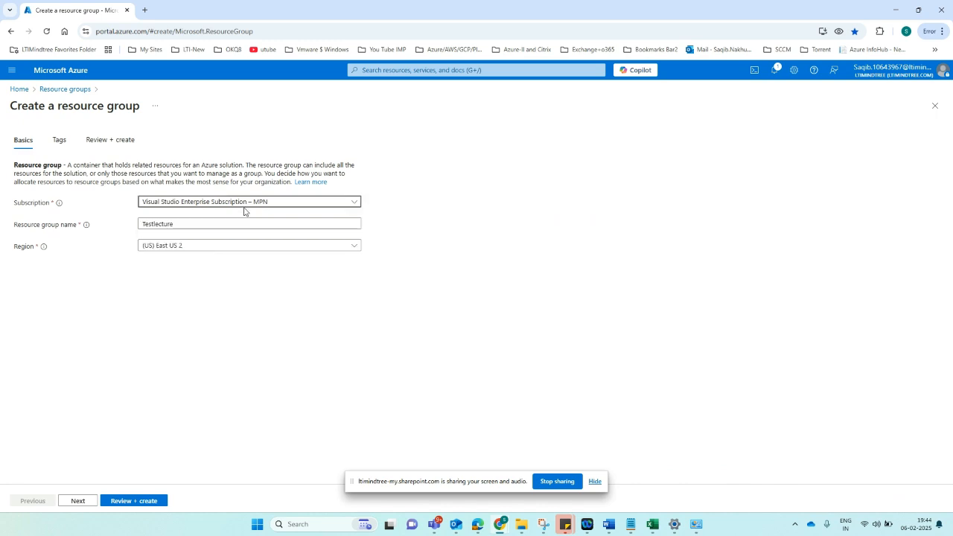
left_click(209, 247)
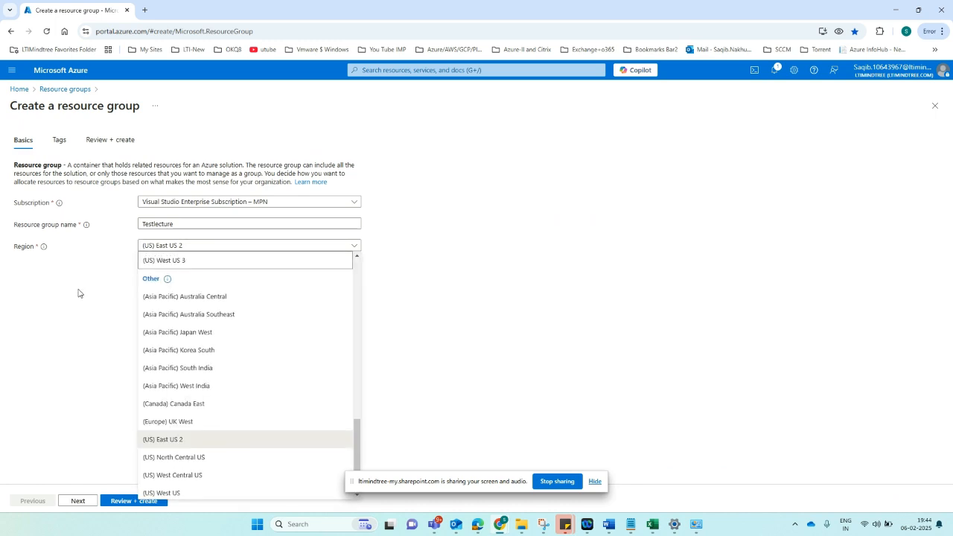
left_click(159, 249)
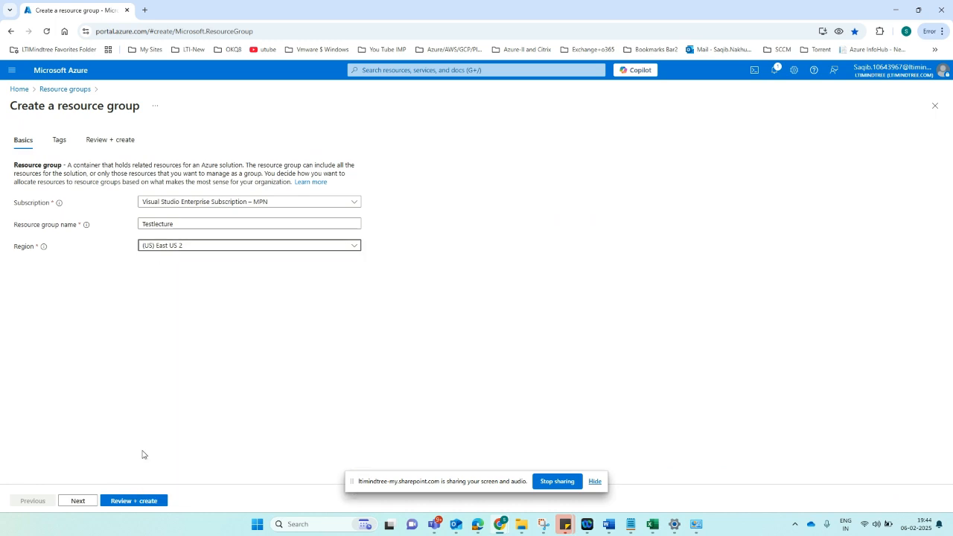
left_click(141, 502)
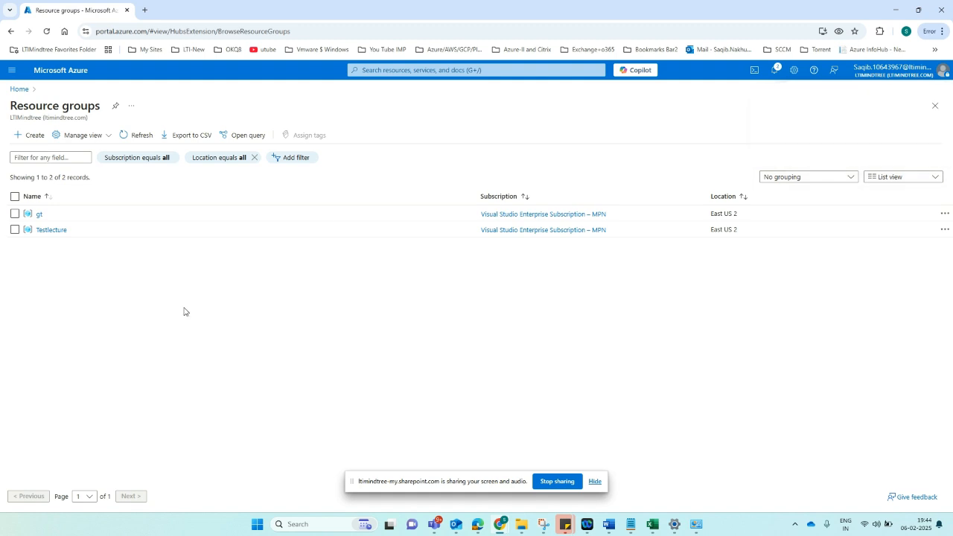
- Open the Testlecture resource group and start adding a resource from the Marketplace
left_click(51, 230)
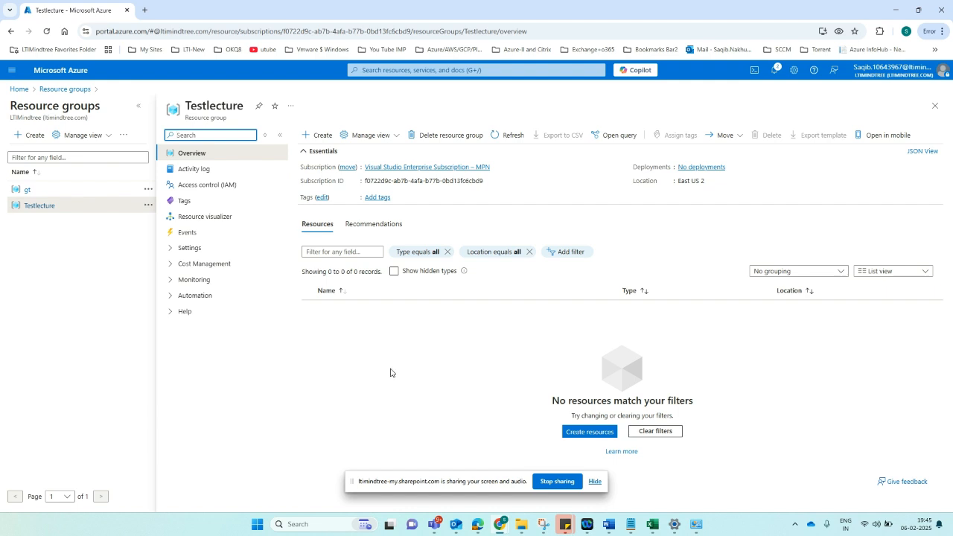
left_click(320, 137)
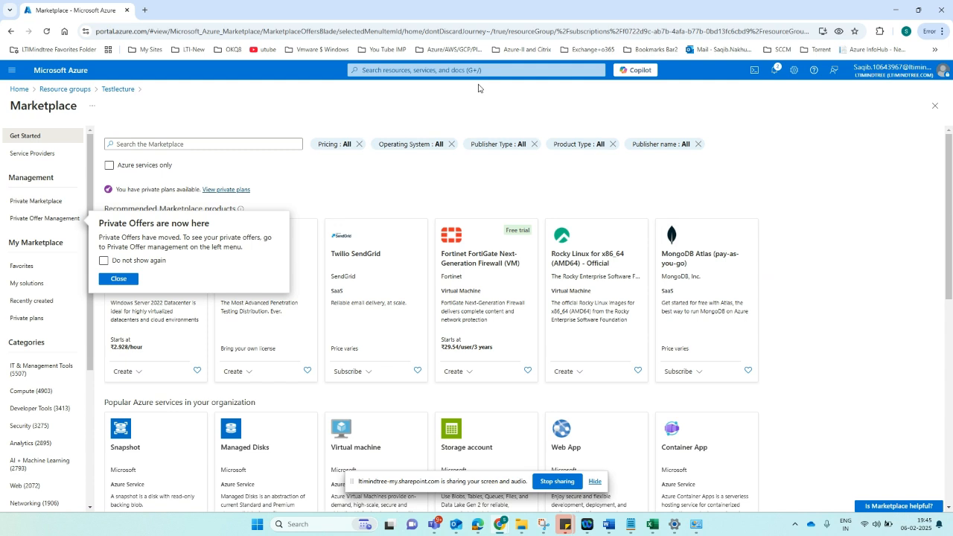
- Search 'virtu', go to Virtual machines, and start a new Azure virtual machine
left_click(426, 70)
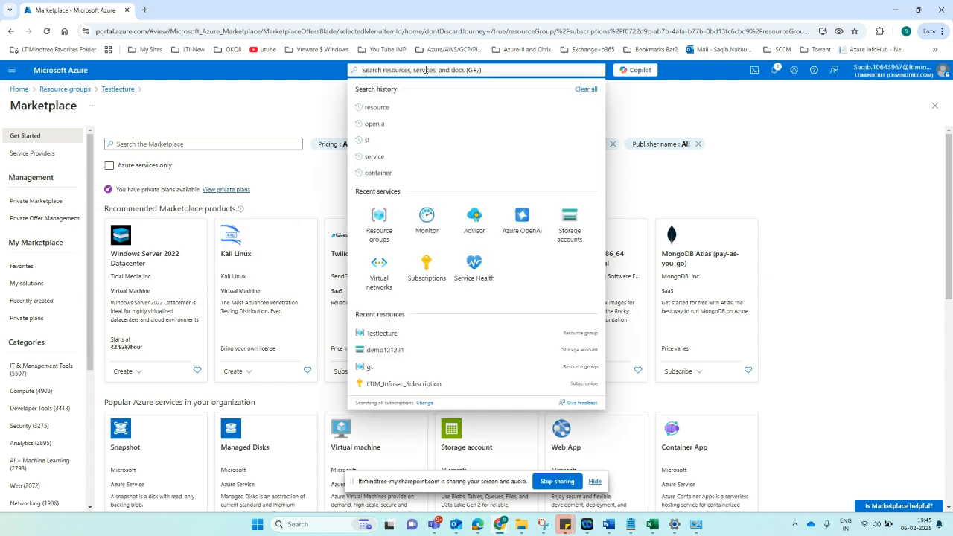
type("virt")
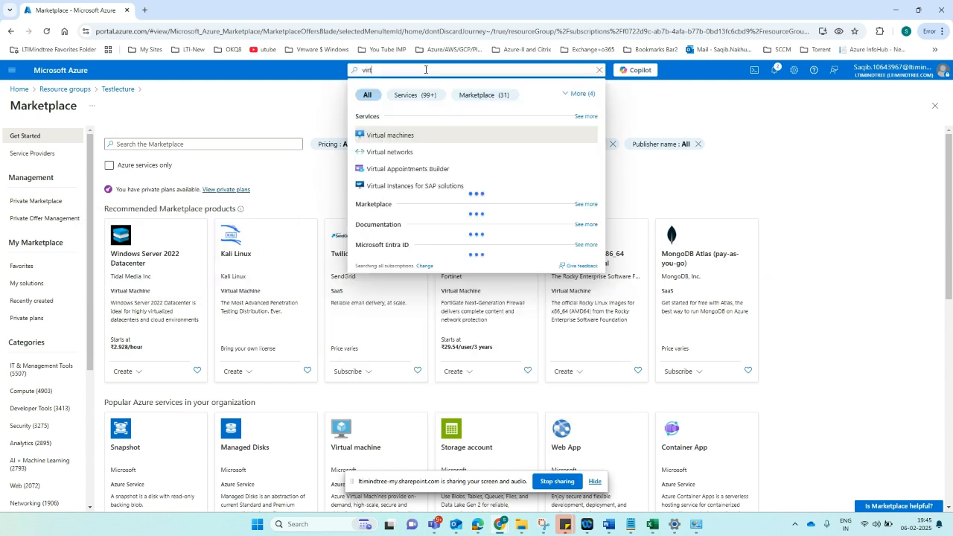
type("u")
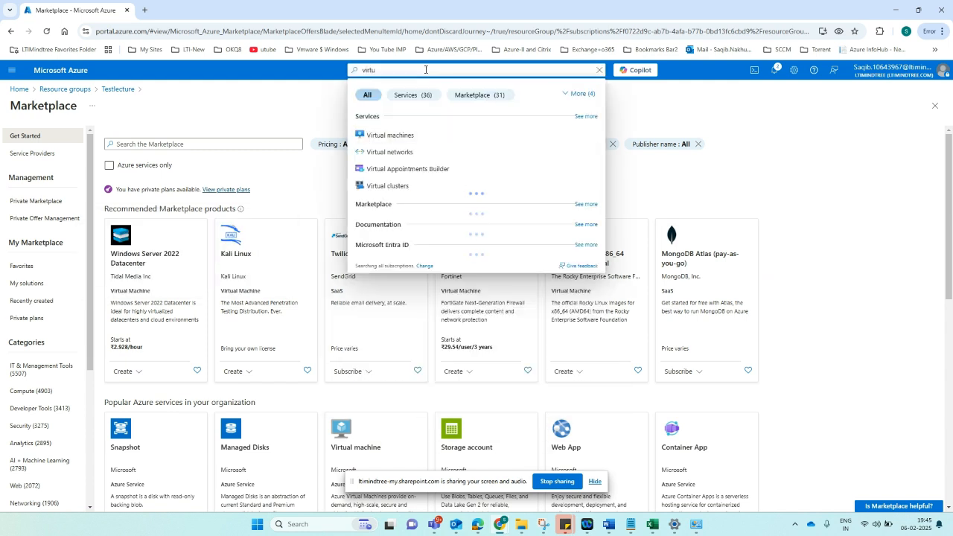
left_click(383, 134)
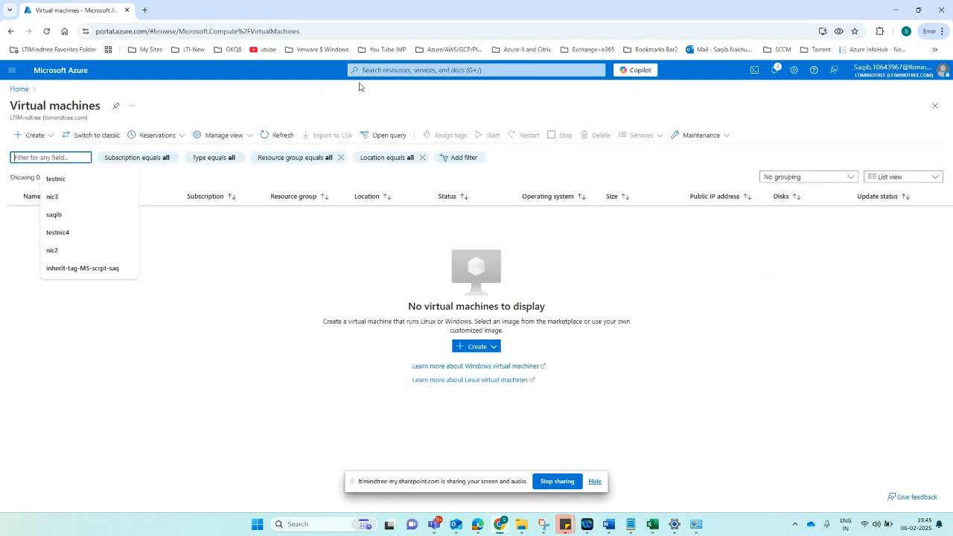
left_click(34, 136)
left_click(49, 162)
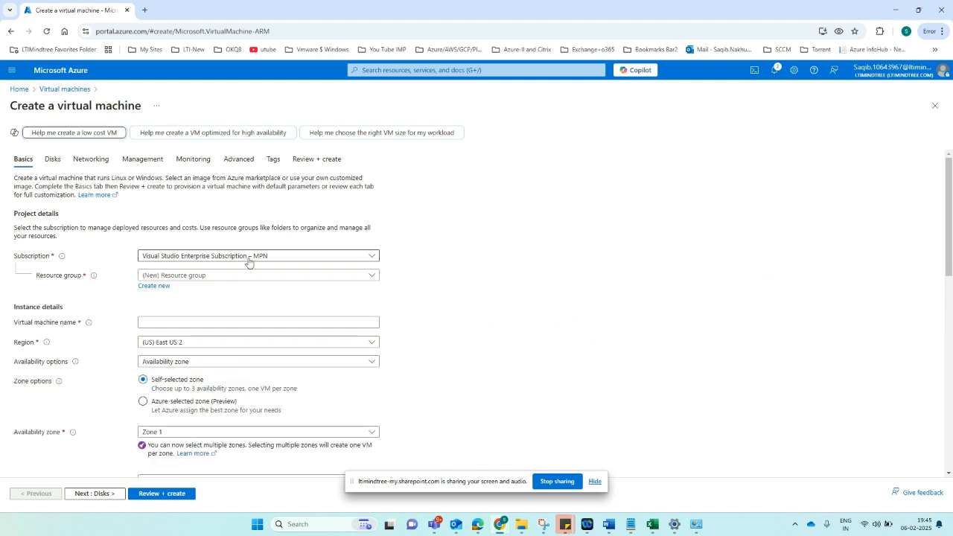
- Put the VM in the Testlecture resource group and name it testvm1
left_click(193, 275)
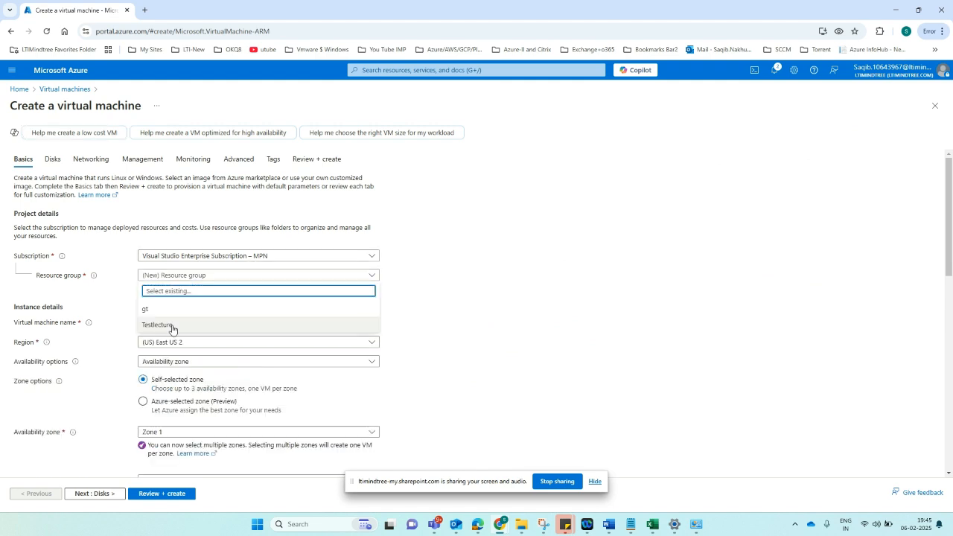
left_click(172, 328)
left_click(168, 322)
type("testvm1")
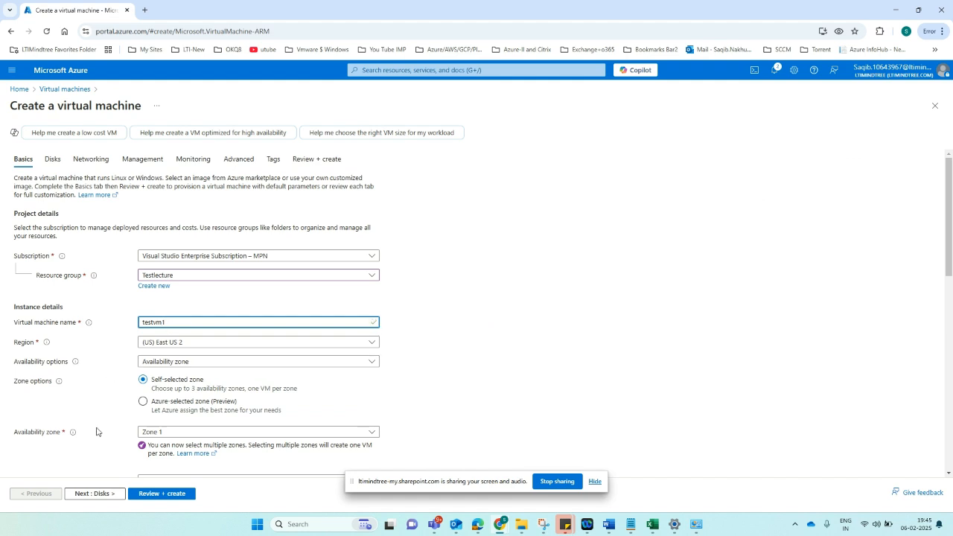
- Keep Zone 1 as the VM's availability zone
scroll(150, 381, "down", 1)
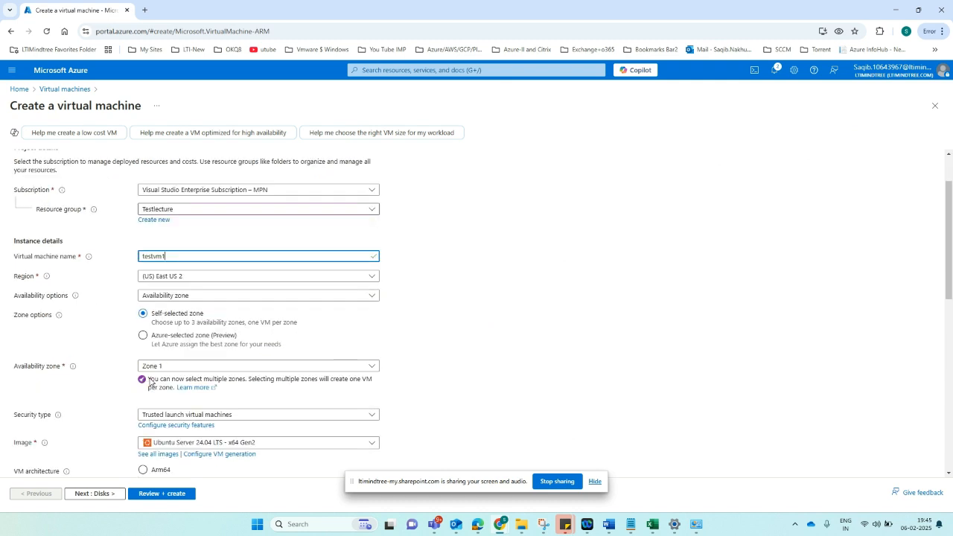
left_click(197, 368)
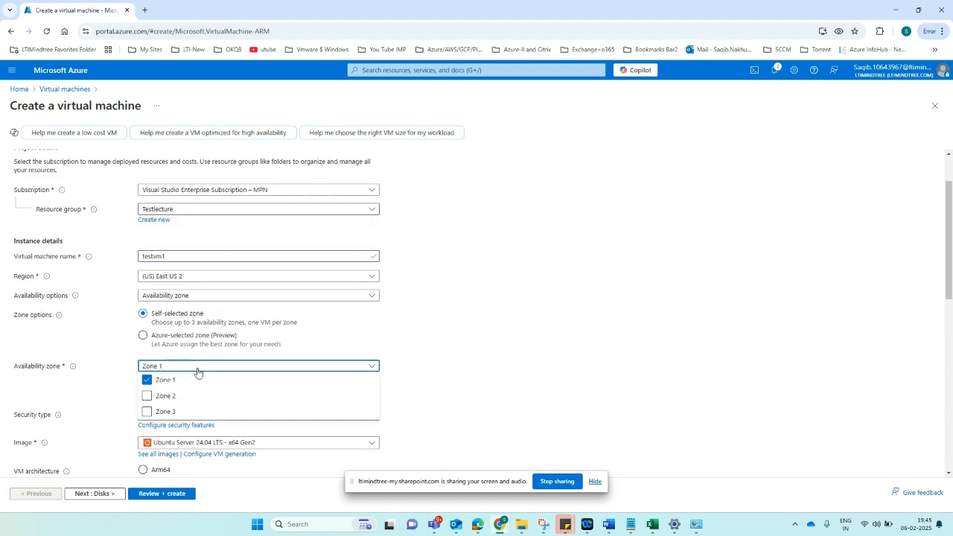
left_click(452, 318)
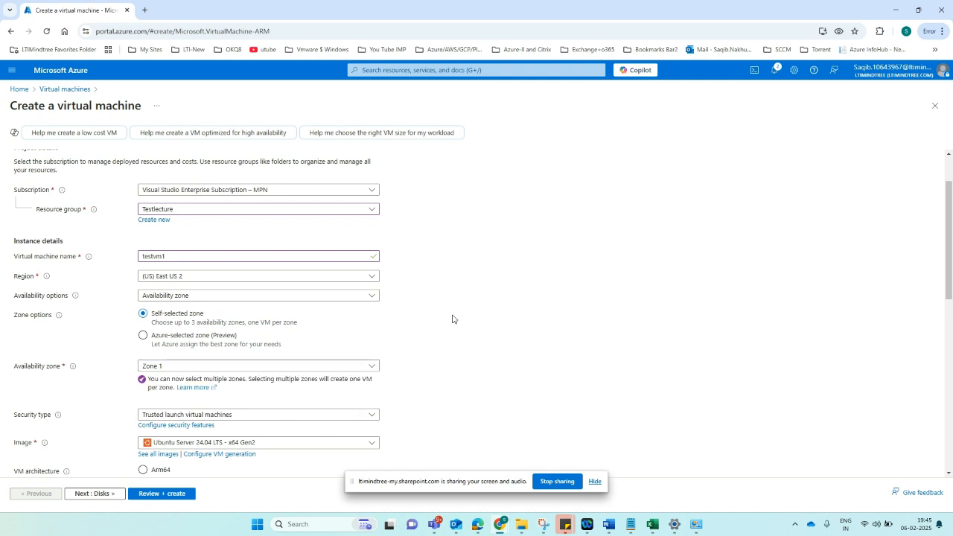
scroll(451, 319, "down", 2)
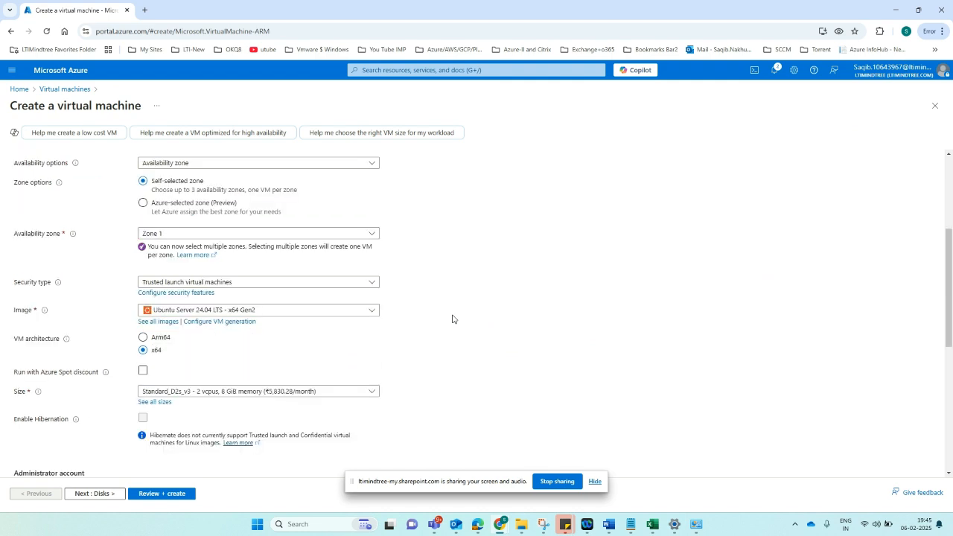
- Set the image to Windows 11 Pro, version 24H2 - x64 Gen2, keeping size Standard_D2s_v3
left_click(286, 310)
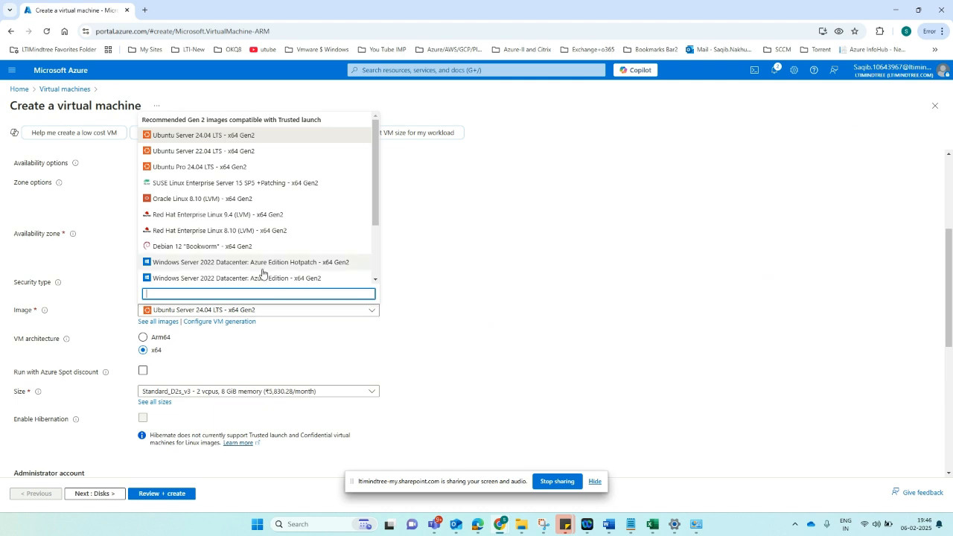
scroll(264, 273, "down", 1)
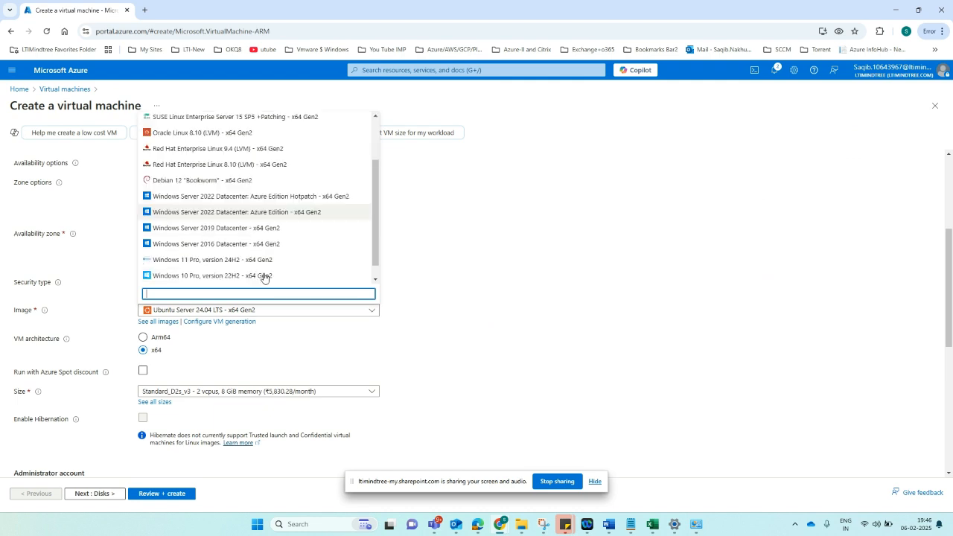
left_click(240, 259)
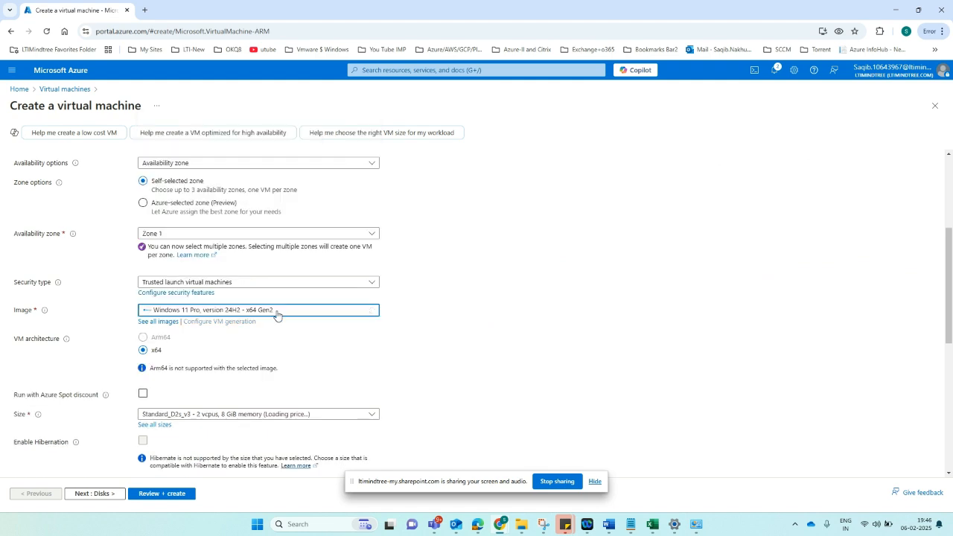
scroll(435, 351, "down", 1)
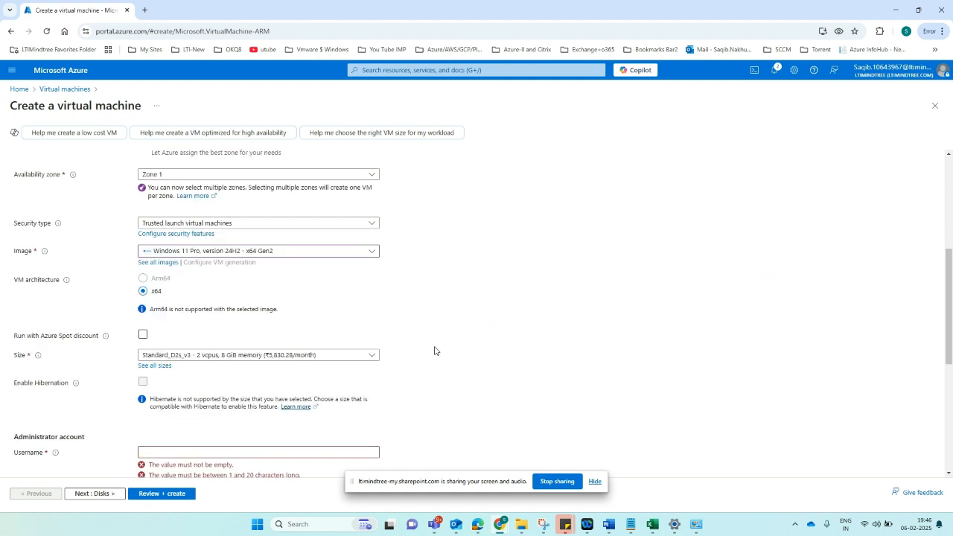
scroll(434, 350, "down", 1)
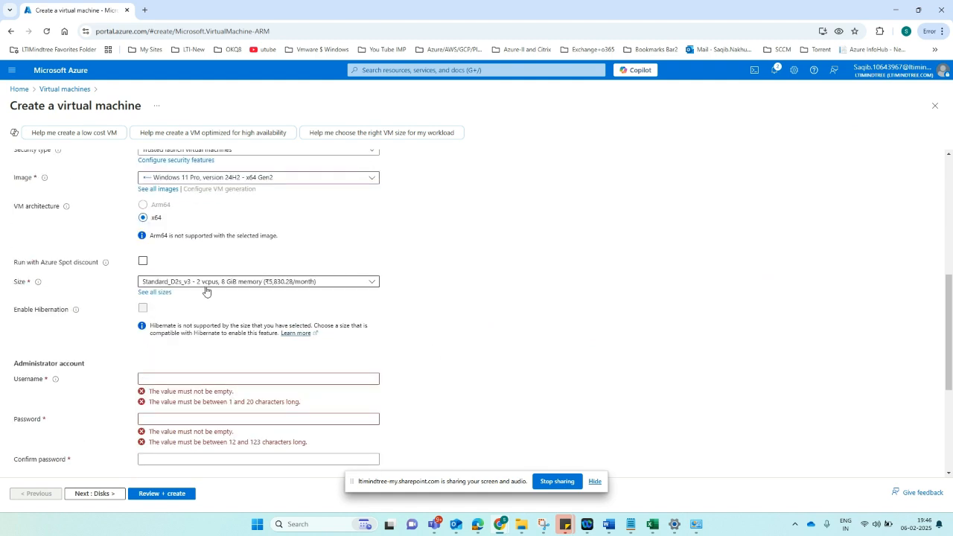
left_click(216, 282)
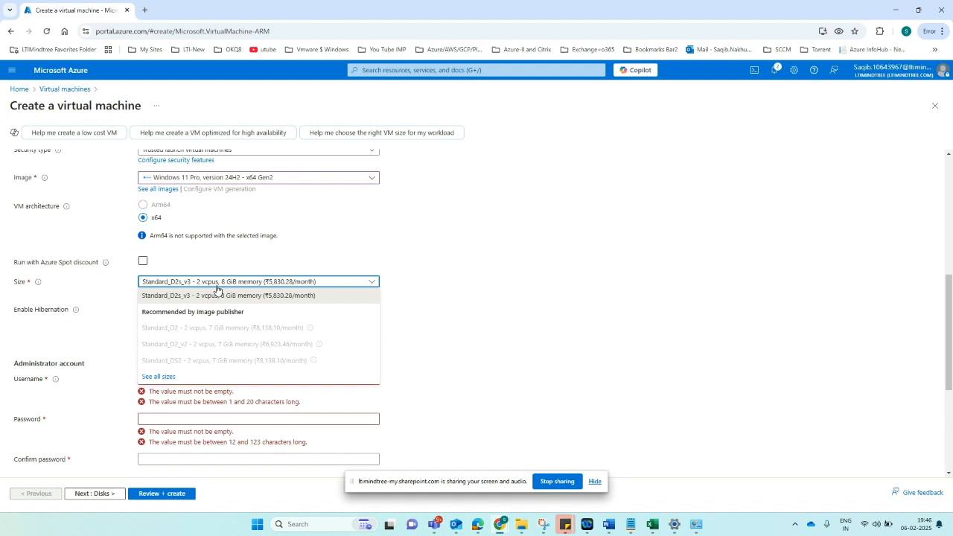
left_click(404, 253)
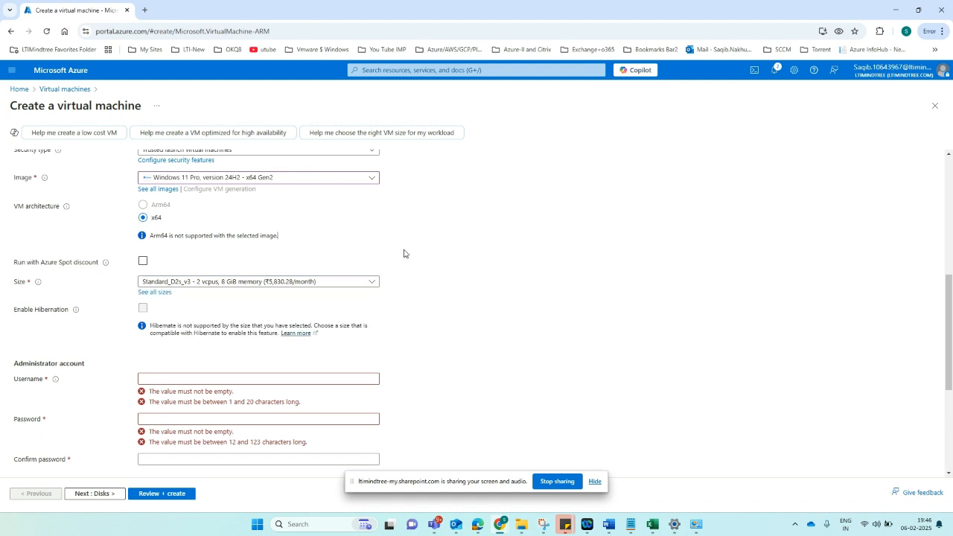
- Choose Standard_B2ms (2 vCPUs, 8 GiB) from the full VM size catalogue
left_click(154, 291)
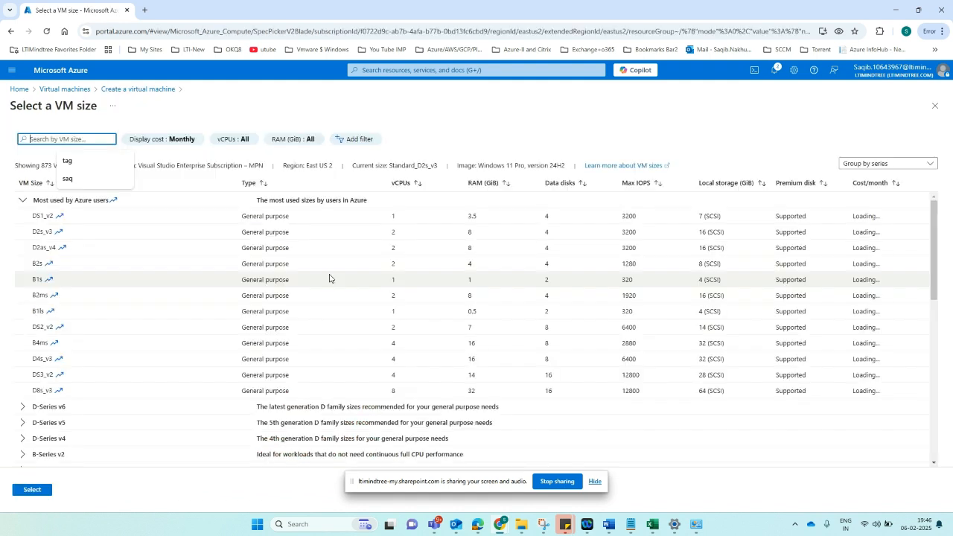
left_click(119, 305)
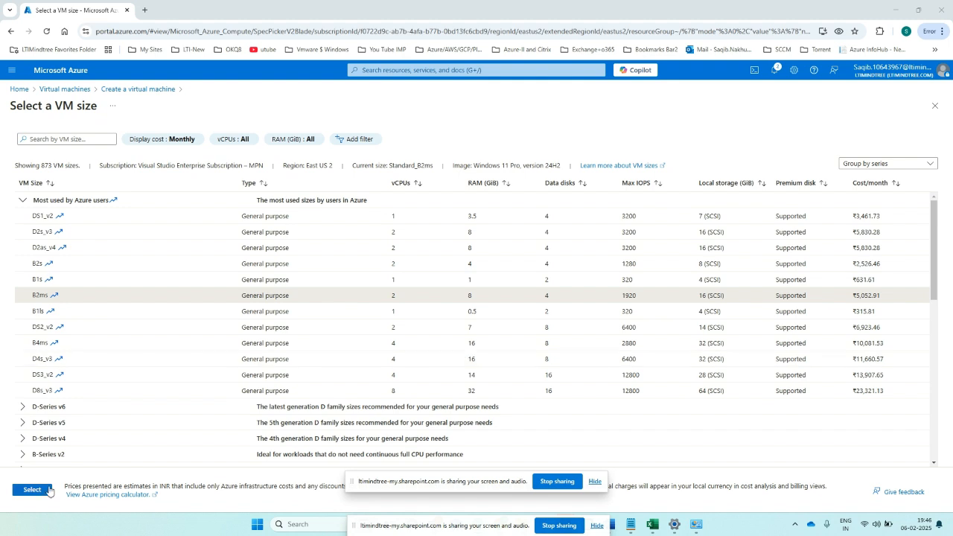
left_click(33, 489)
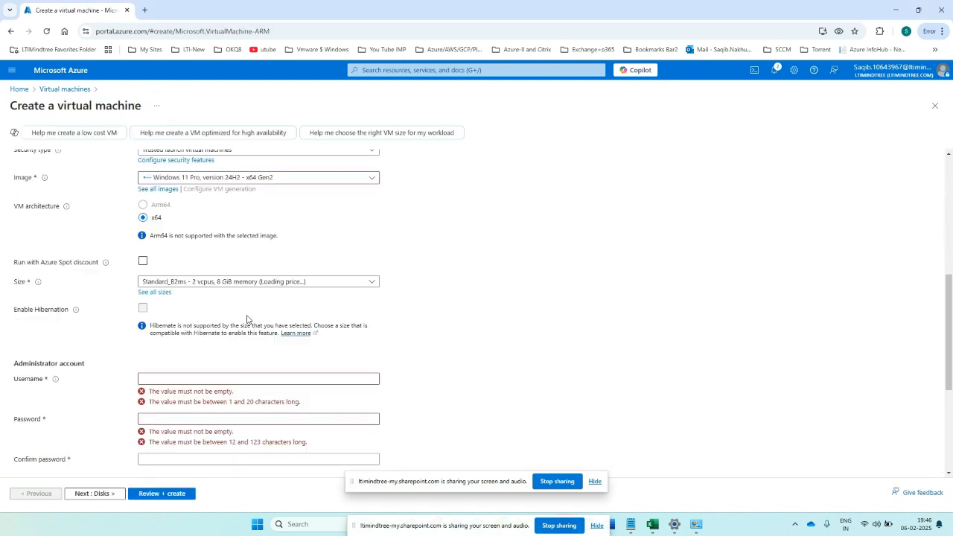
- Enter administrator username 'admin' and the password in both password fields
left_click(194, 379)
type("admin")
left_click(160, 402)
type("•••••••••")
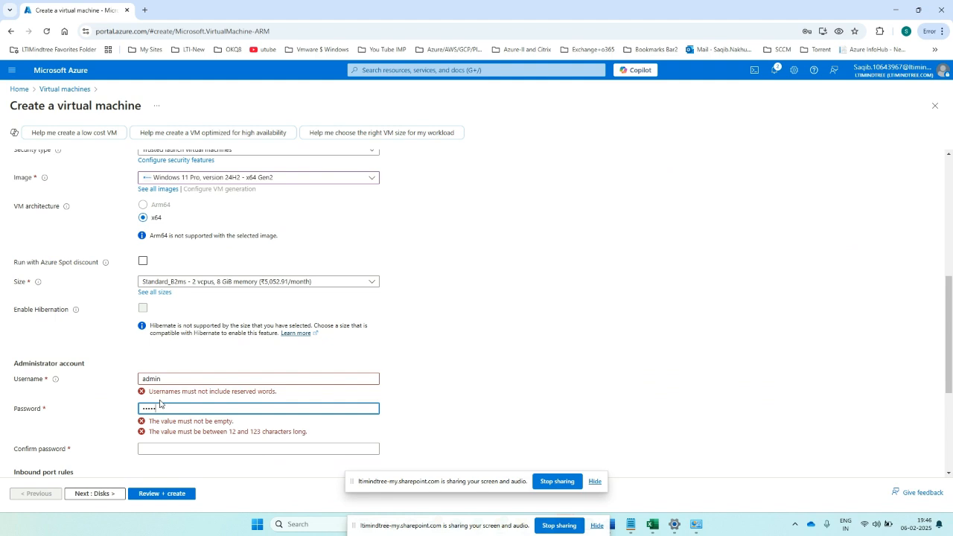
key("Tab")
type("••••••••••••")
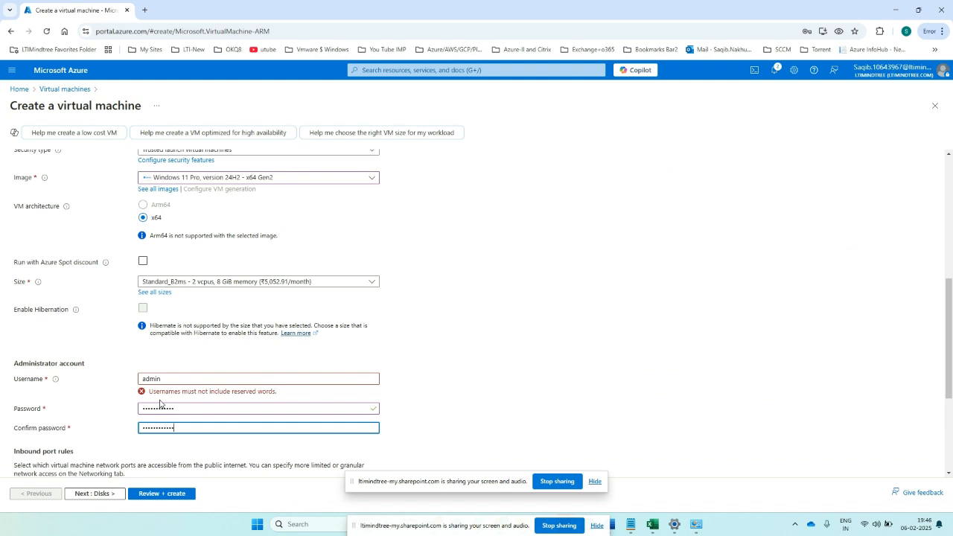
- Edit the administrator username, adding 'test', to clear the reserved-word error
scroll(214, 468, "up", 1)
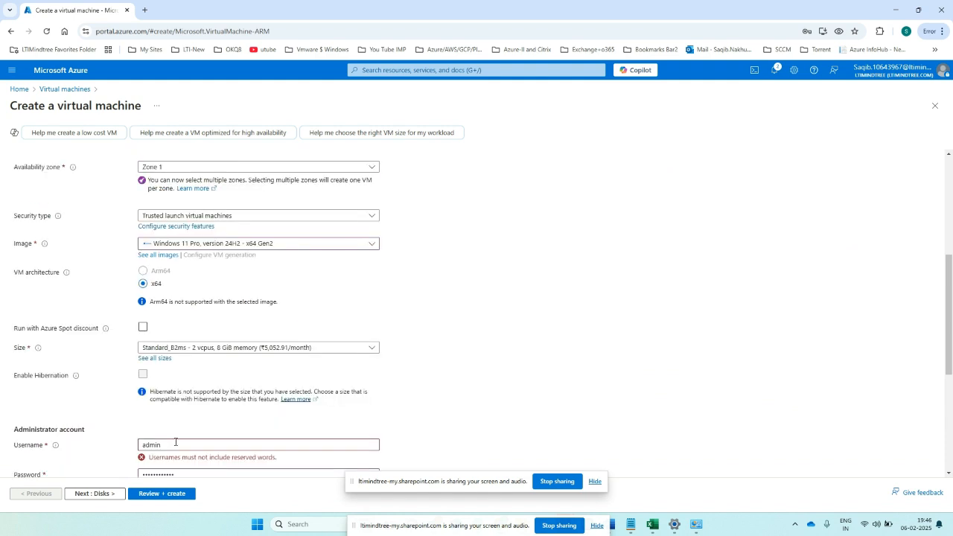
left_click(208, 440)
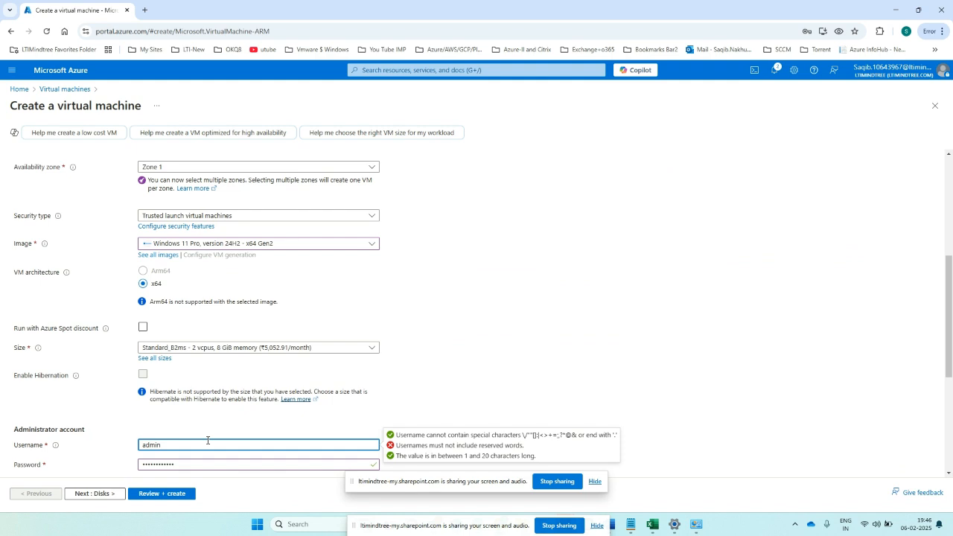
scroll(192, 317, "down", 2)
type("test")
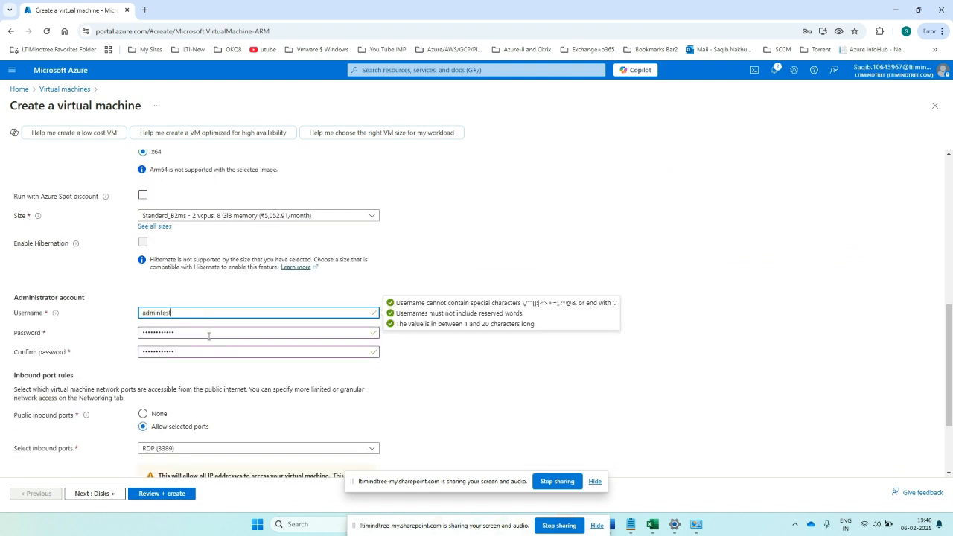
left_click(208, 374)
scroll(201, 383, "down", 1)
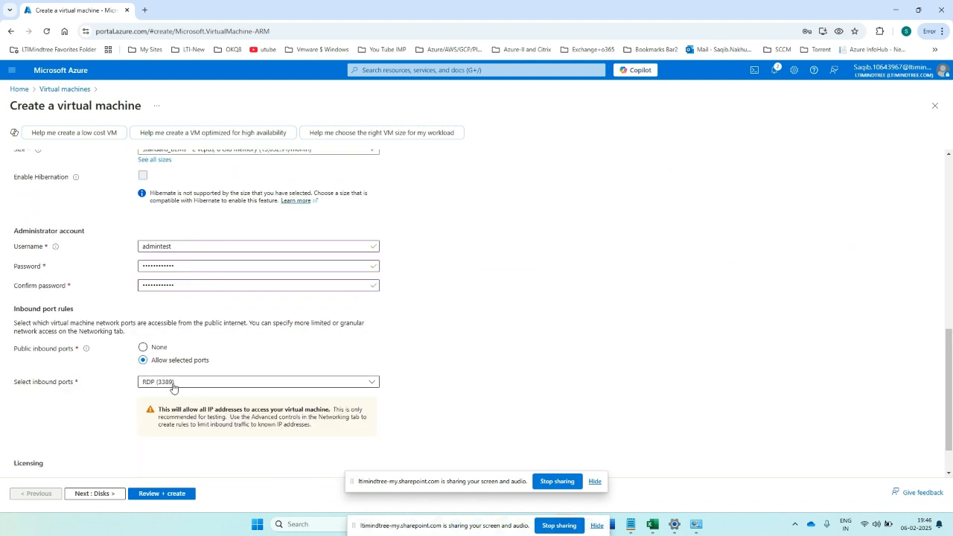
scroll(186, 388, "down", 1)
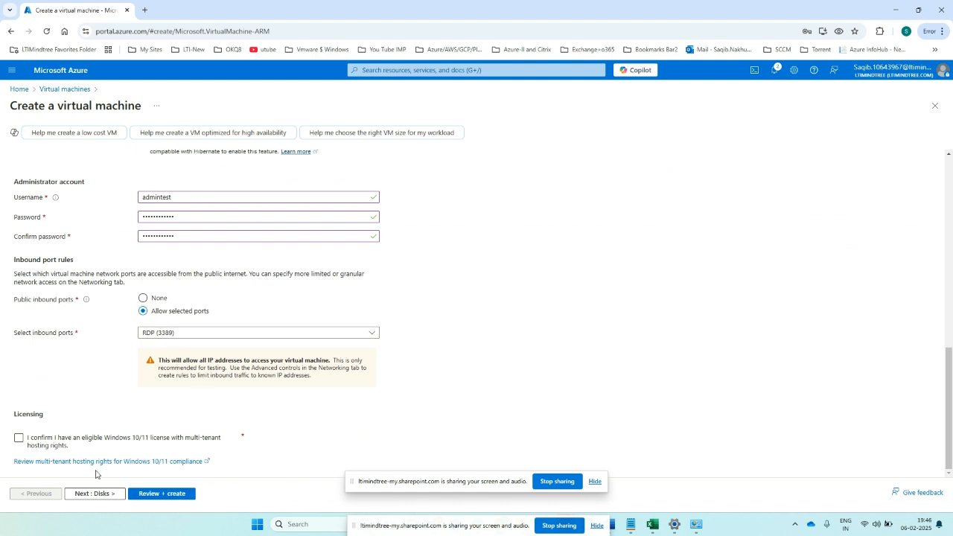
- On the Disks tab, keep Premium SSD as the OS disk type
left_click(94, 494)
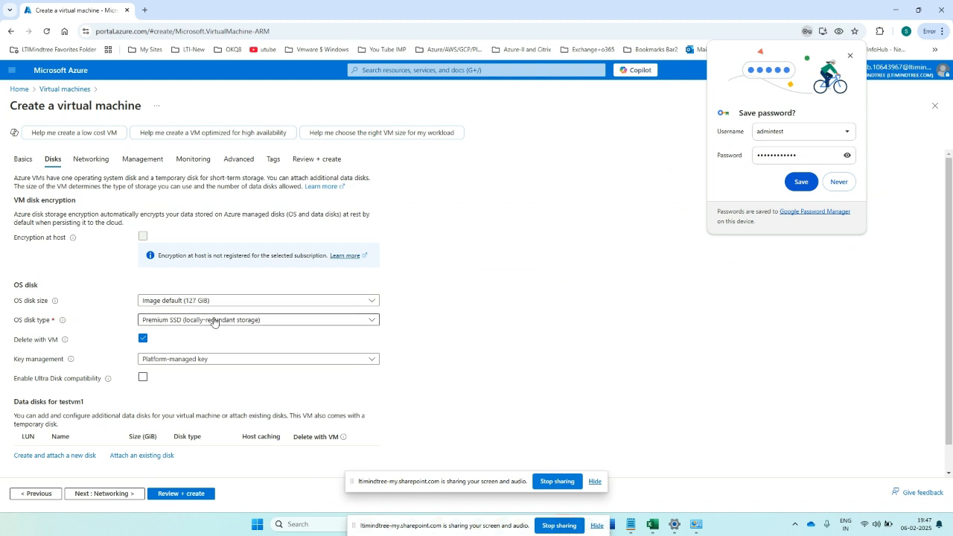
left_click(165, 322)
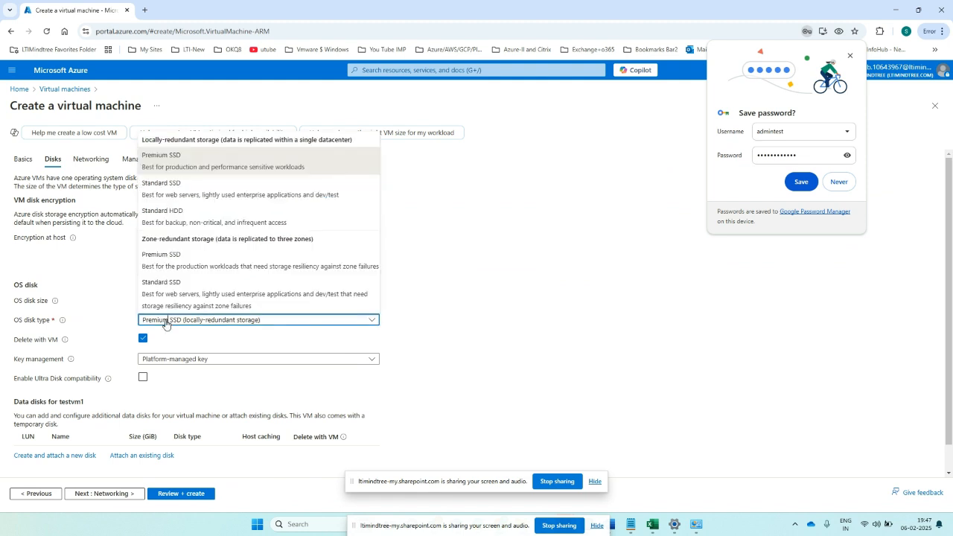
left_click(165, 321)
left_click(165, 321)
left_click(459, 296)
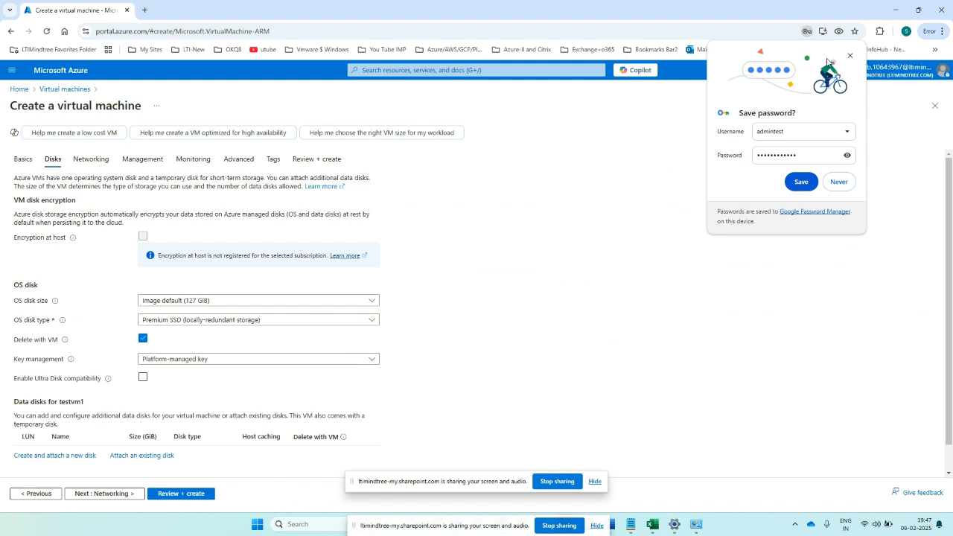
- Dismiss the browser's save-password prompt and continue to the Networking tab
left_click(849, 56)
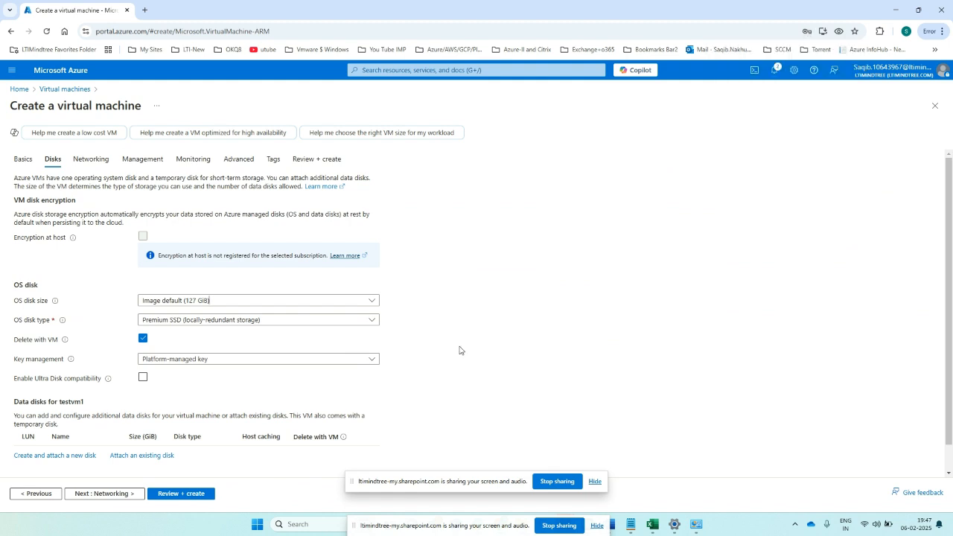
scroll(159, 459, "down", 1)
left_click(168, 495)
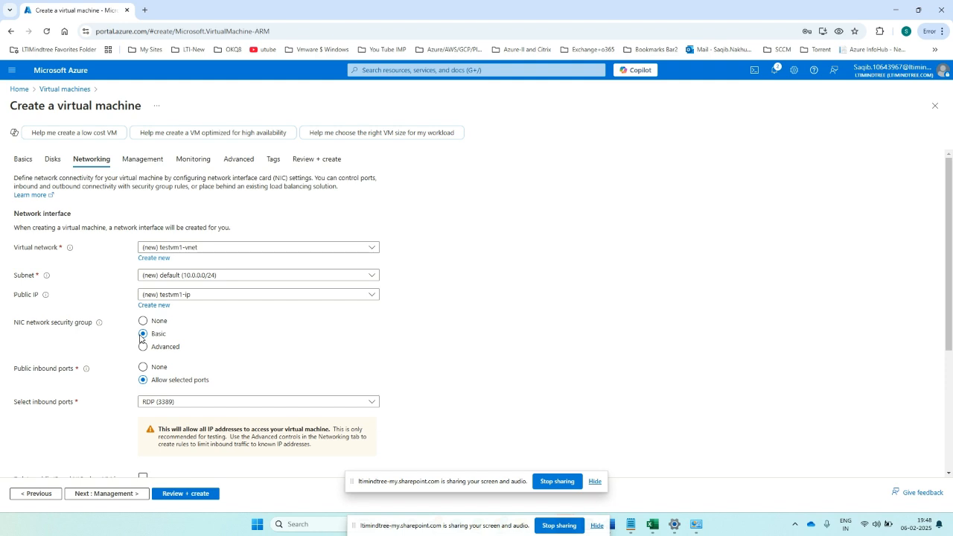
- Choose Azure load balancer for load balancing, then continue to the Management tab
scroll(96, 337, "down", 1)
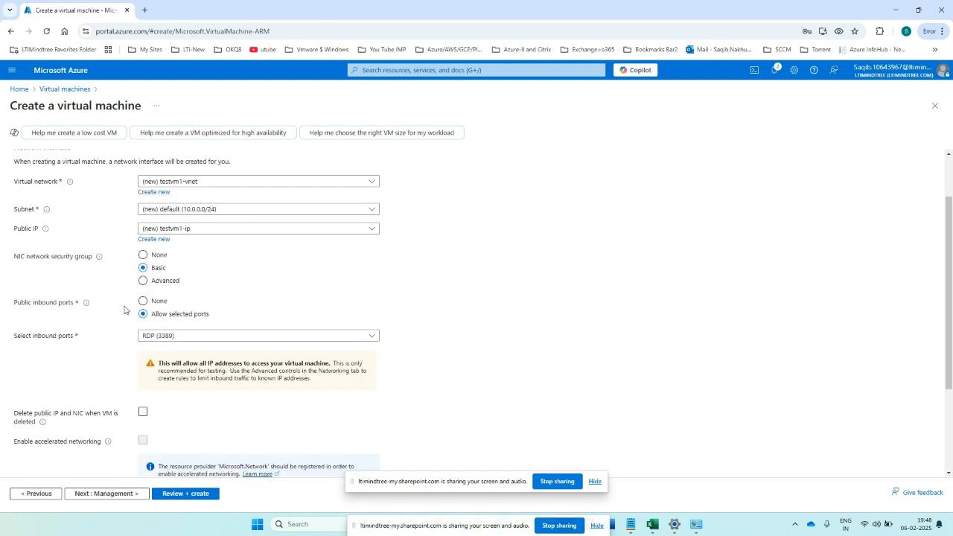
scroll(318, 376, "down", 2)
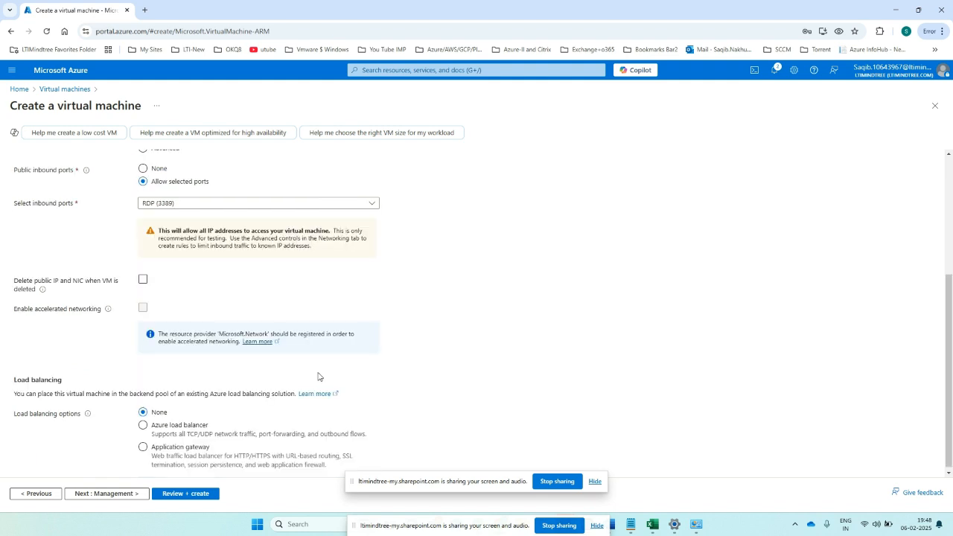
left_click(179, 424)
scroll(201, 305, "up", 3)
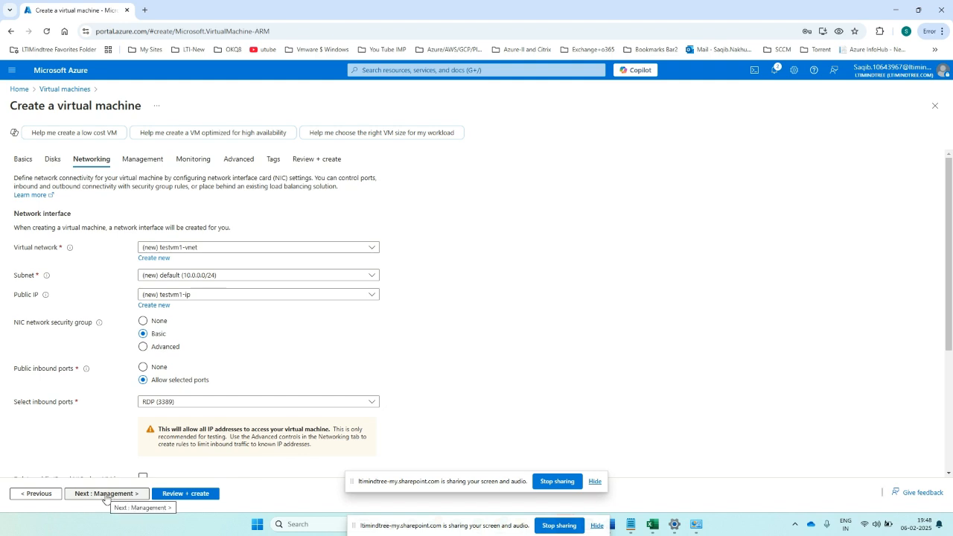
left_click(106, 493)
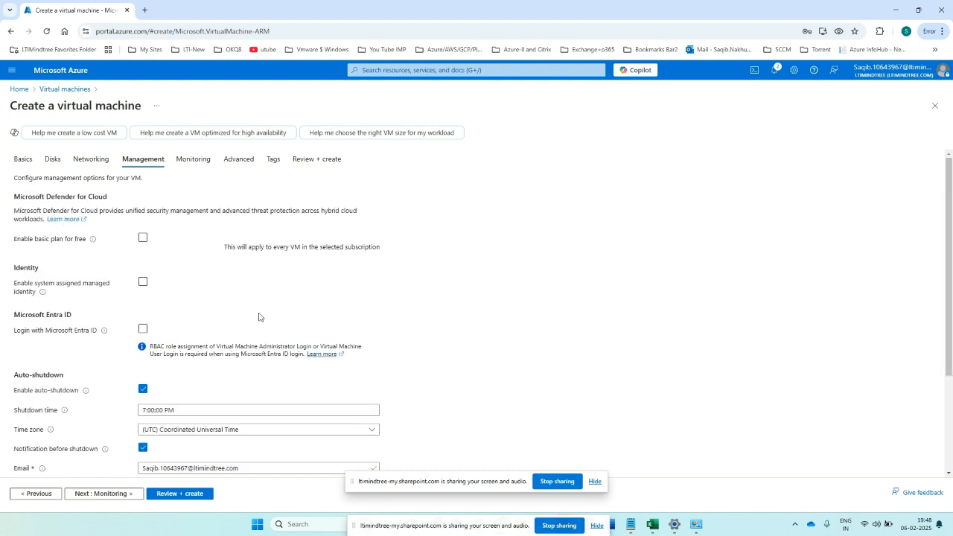
- Disable auto-shutdown, then advance past Monitoring to the Advanced tab
scroll(259, 317, "down", 2)
scroll(259, 317, "down", 1)
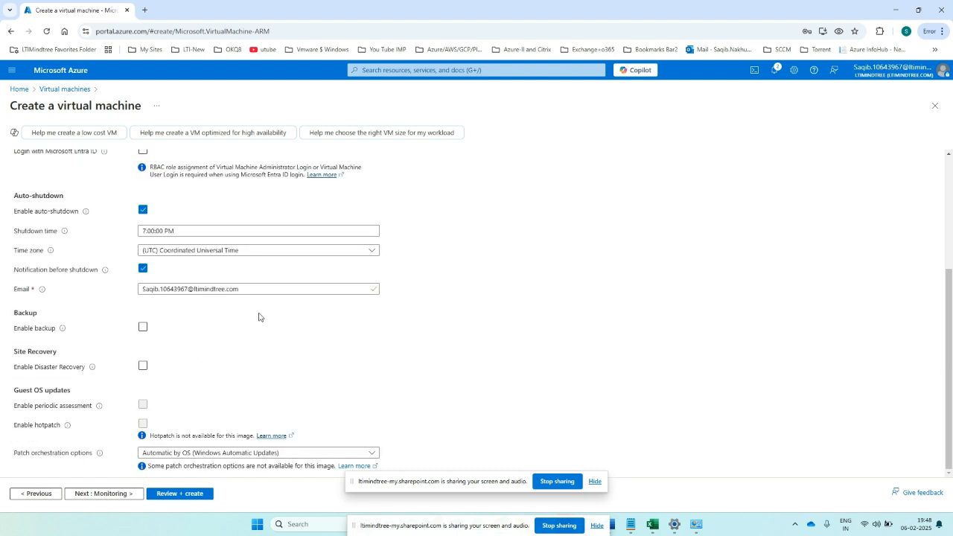
left_click(141, 210)
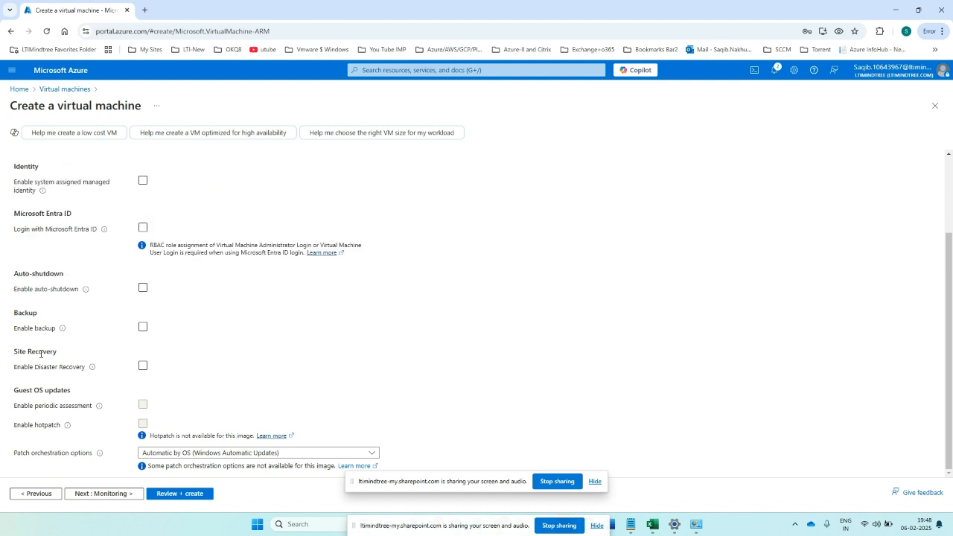
left_click(104, 494)
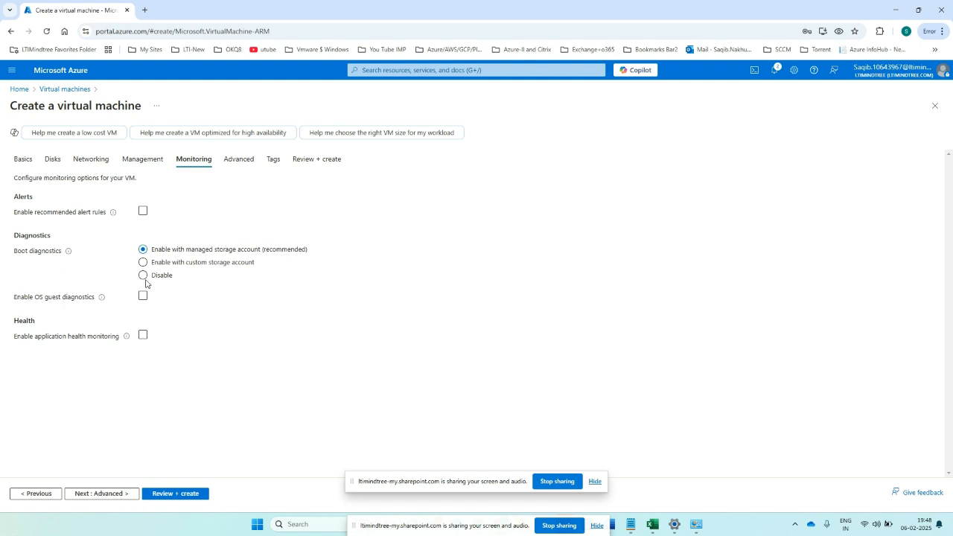
left_click(99, 493)
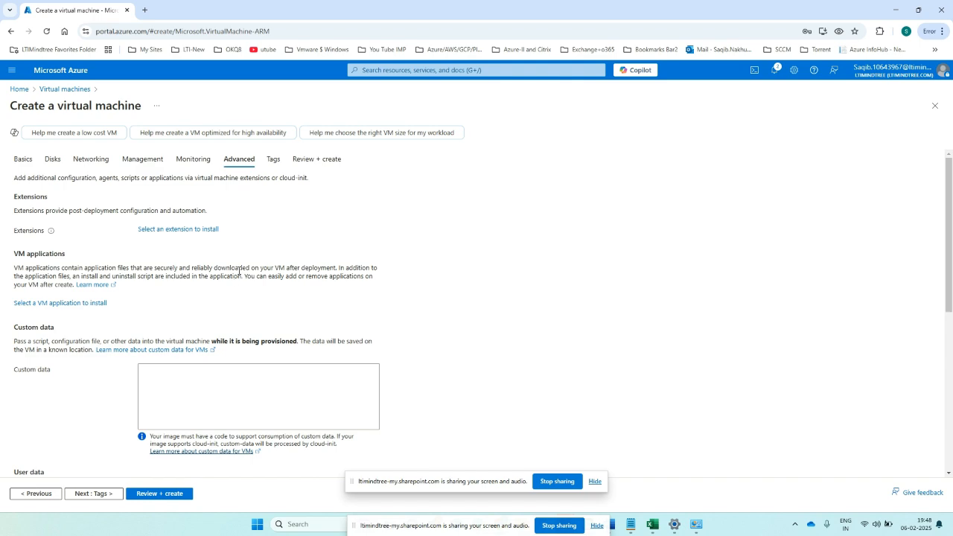
- Turn on Enable user data on the Advanced tab and continue to Tags
scroll(238, 271, "down", 1)
scroll(220, 275, "down", 1)
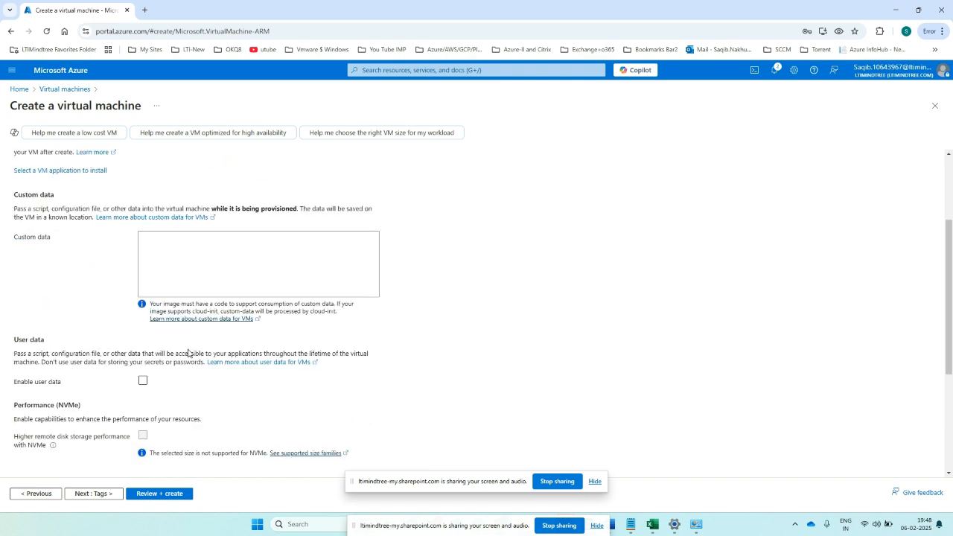
left_click(143, 380)
scroll(170, 385, "up", 1)
scroll(170, 386, "up", 2)
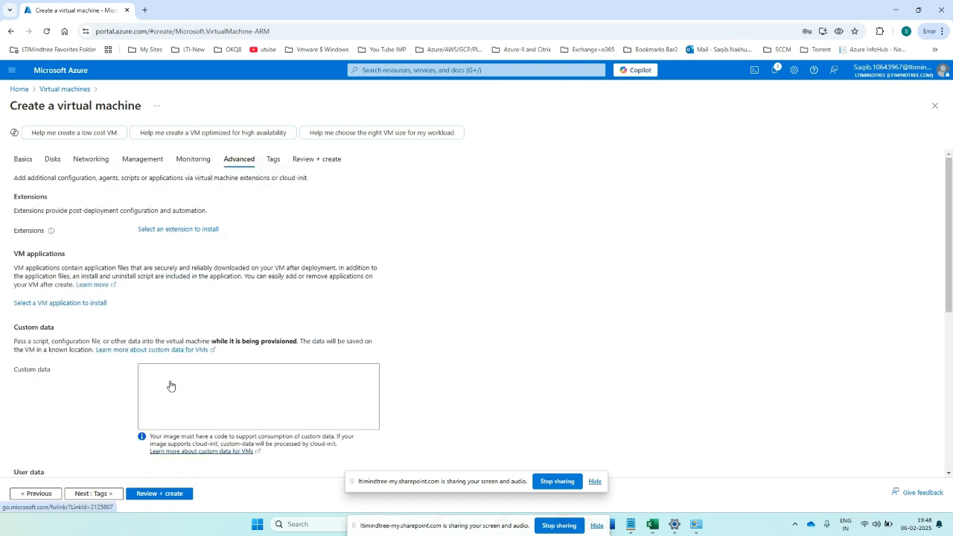
left_click(93, 494)
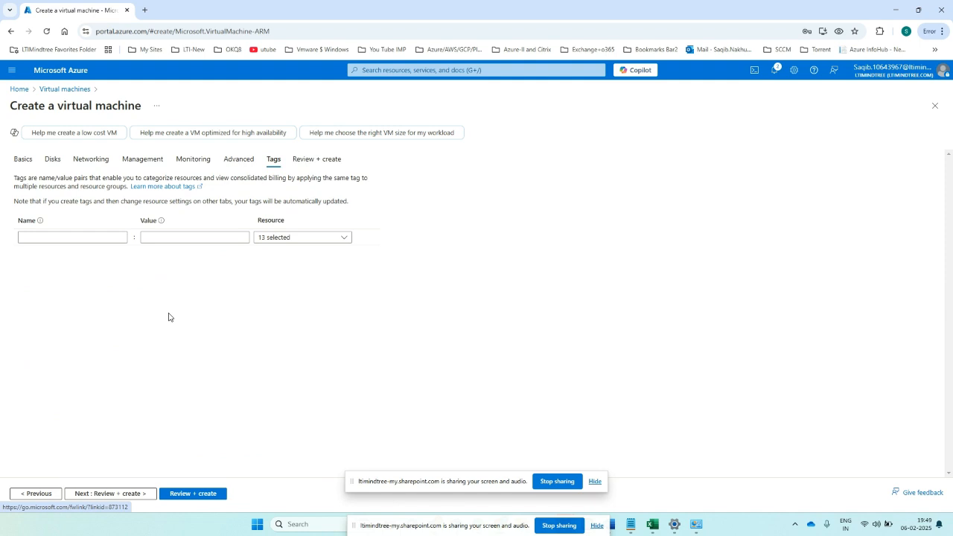
- Add an 'owner' tag with a person's name as its value
left_click(60, 238)
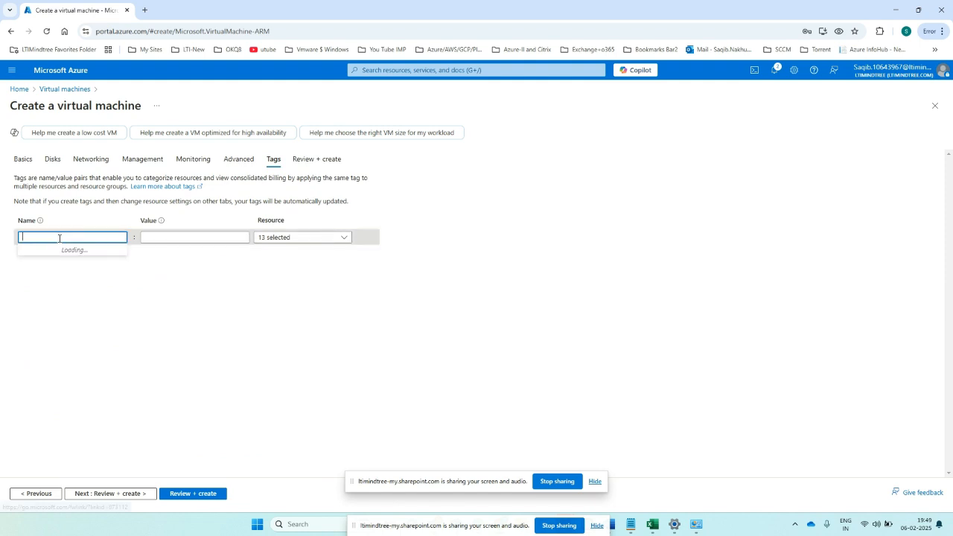
type("owner")
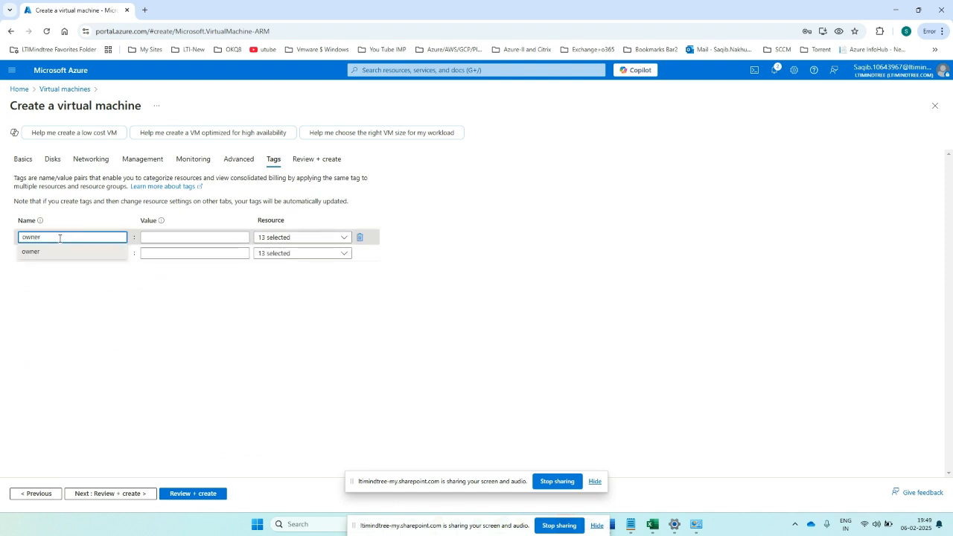
left_click(155, 233)
type("sa")
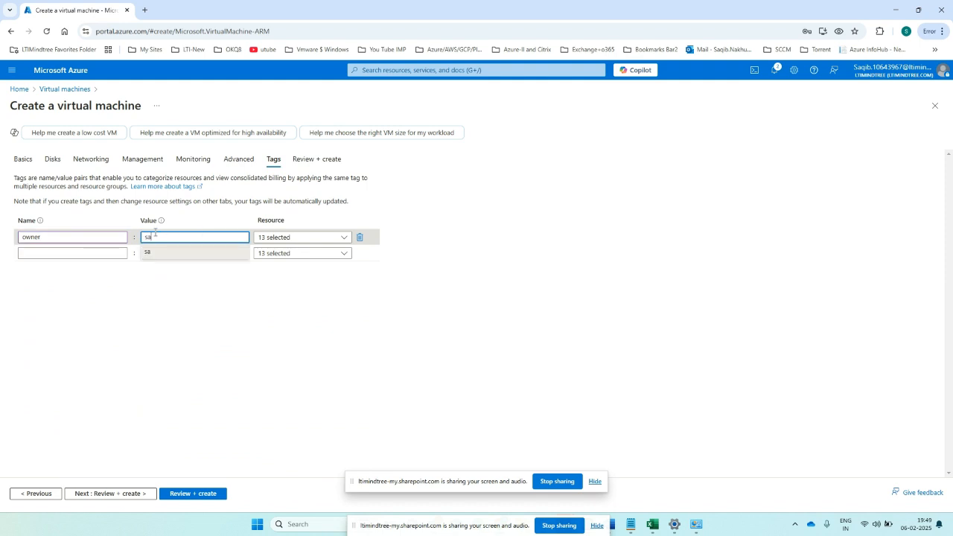
type("qib")
- Add a 'technical lead' tag with the same person's name, then go to Review + create
left_click(61, 253)
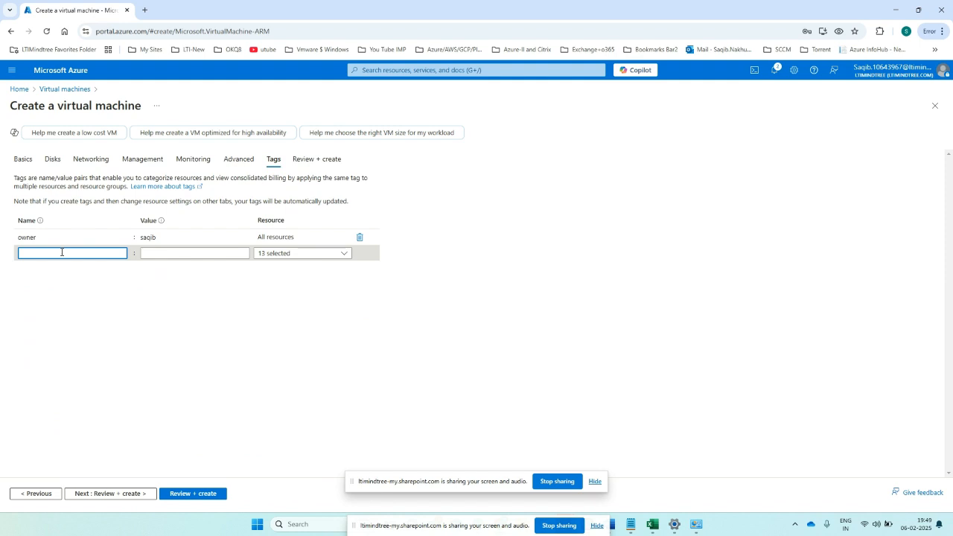
type("techni")
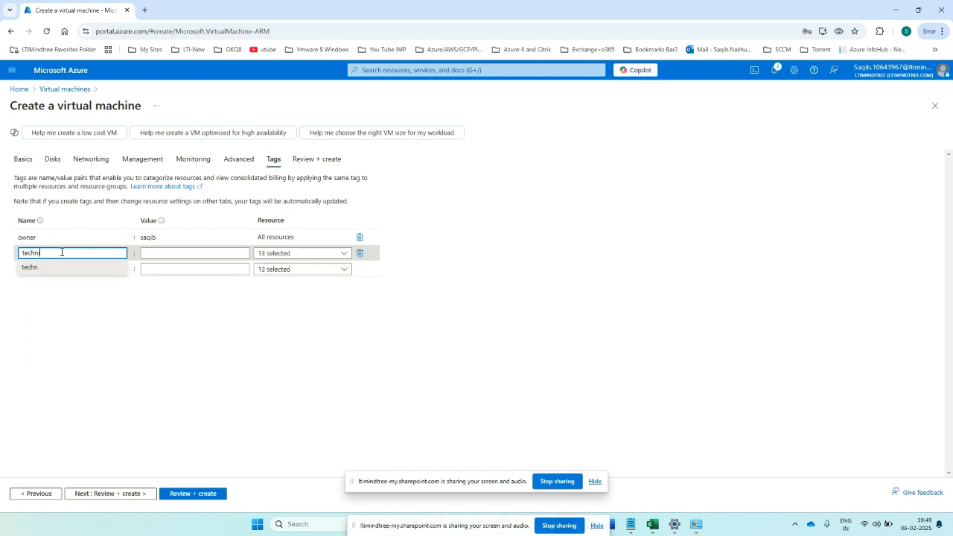
type("cal lead")
left_click(174, 257)
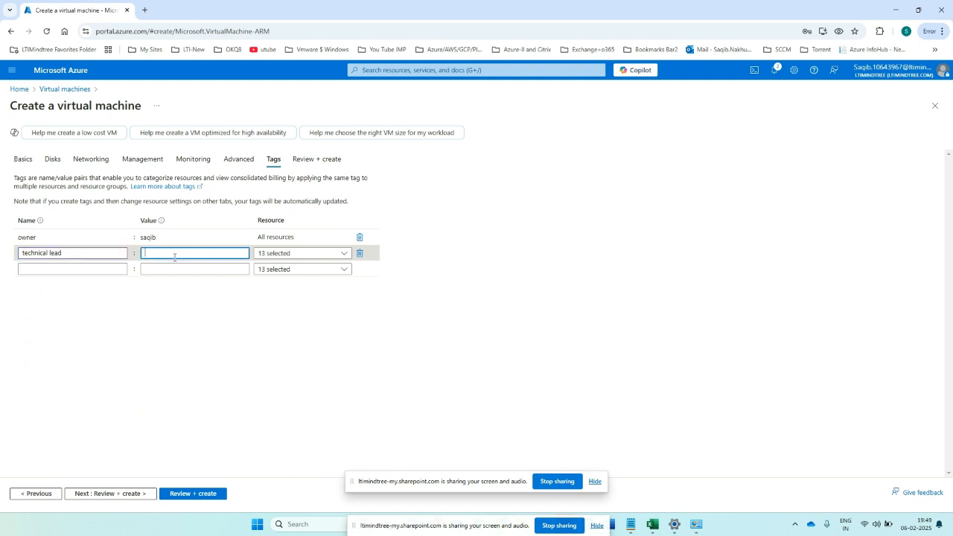
type("saqib")
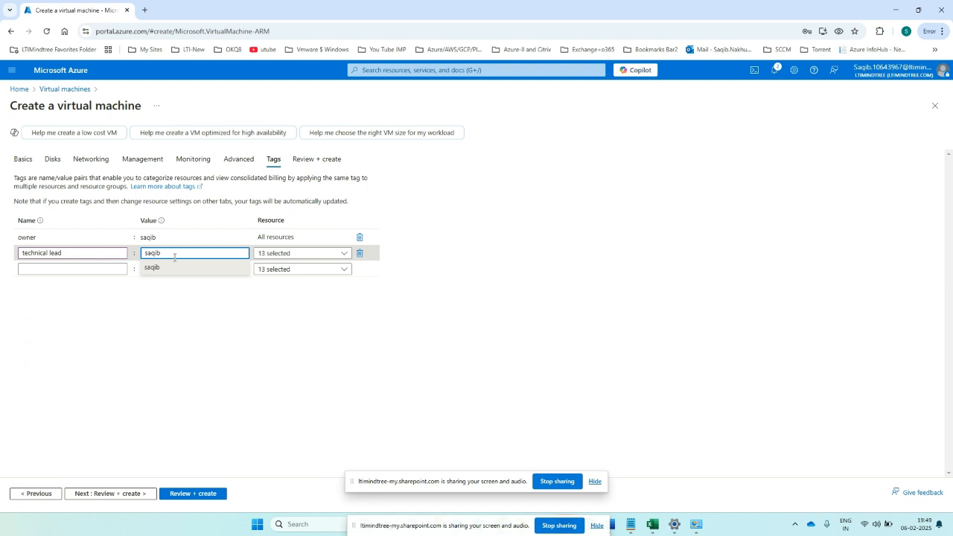
left_click(174, 343)
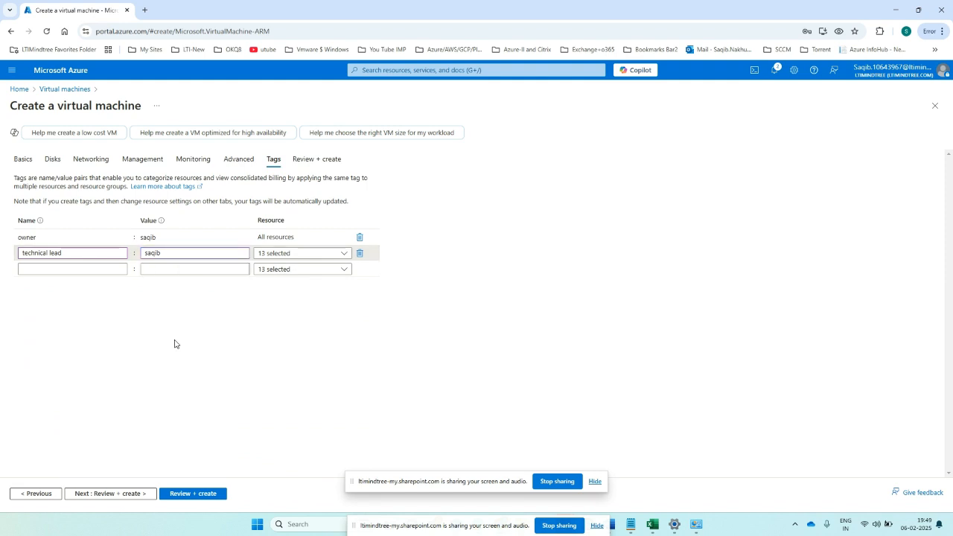
left_click(192, 492)
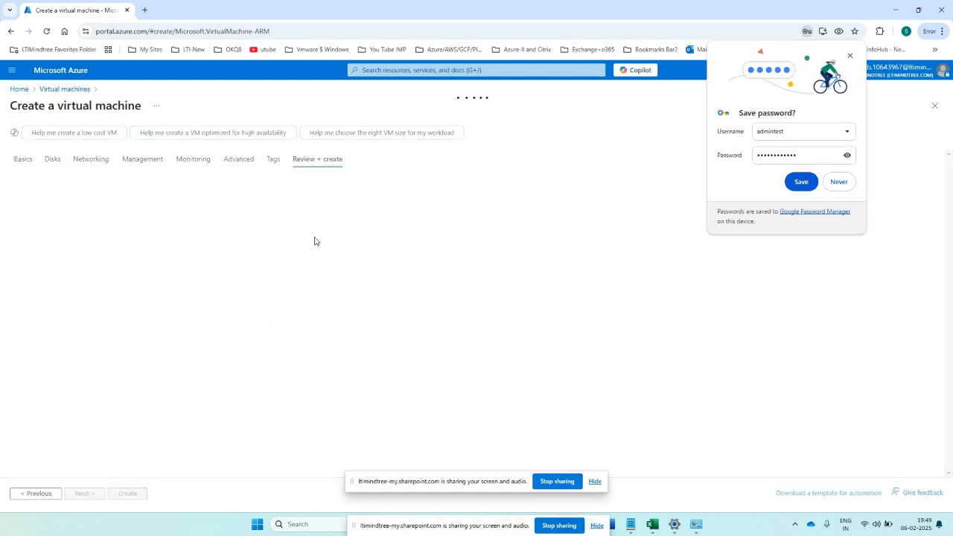
- Return to the Basics tab and switch the subscription to LTIM_Infosec_Subscription
left_click(850, 55)
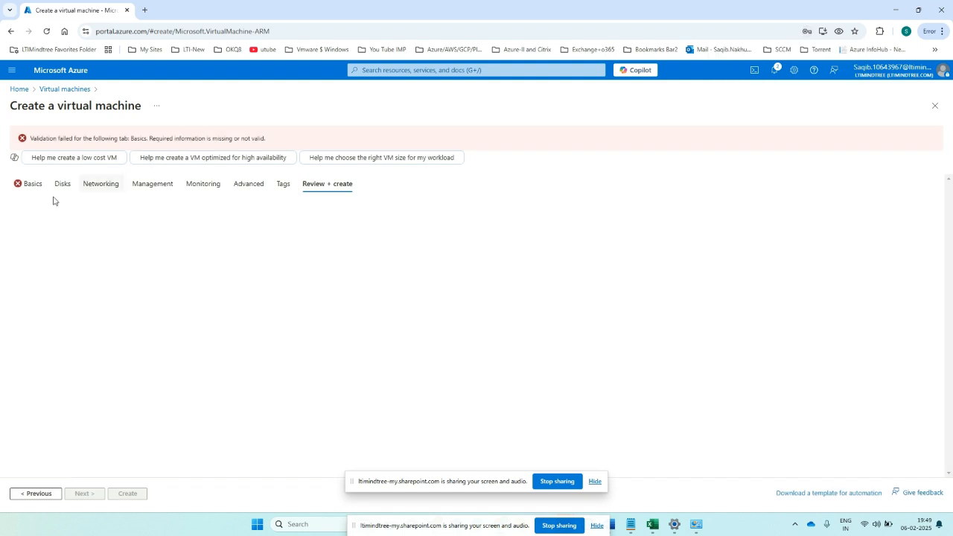
left_click(32, 183)
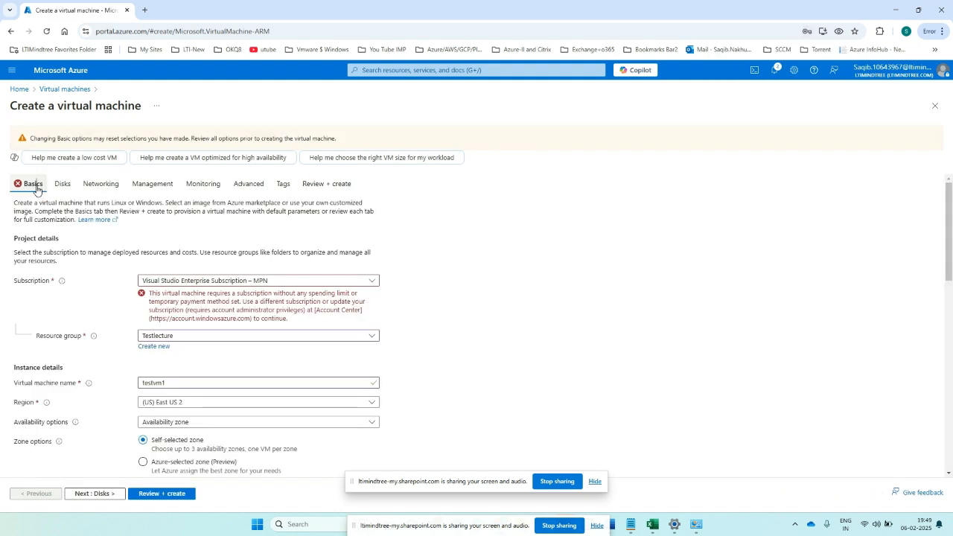
left_click(233, 282)
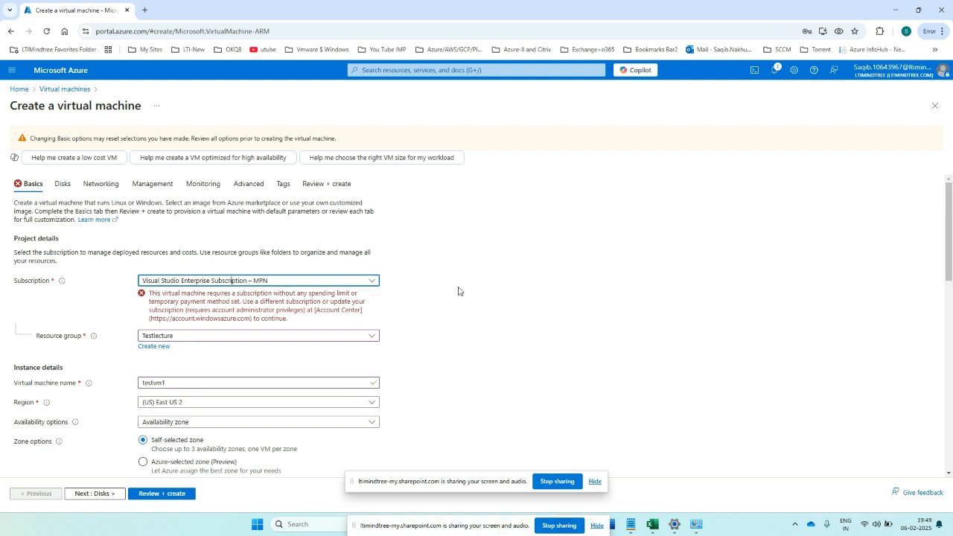
left_click(280, 283)
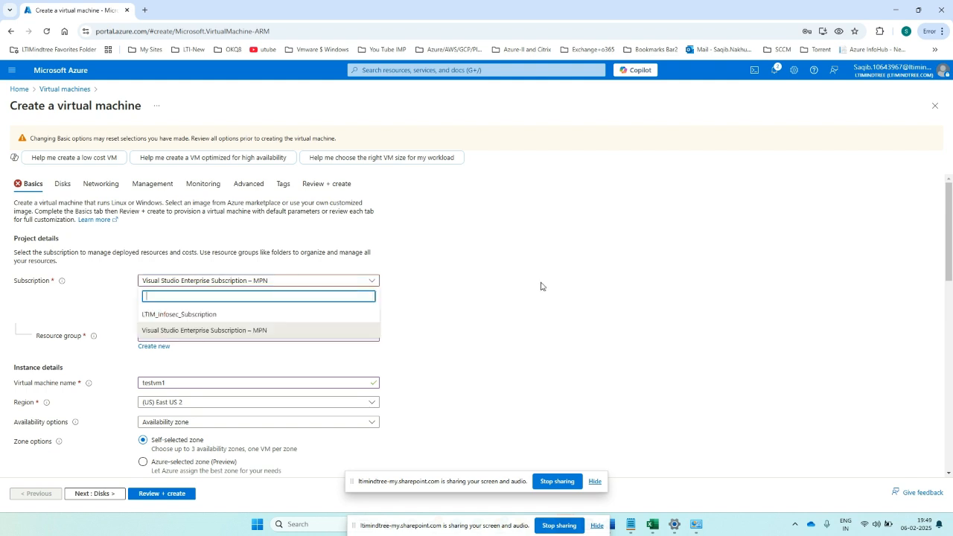
left_click(225, 281)
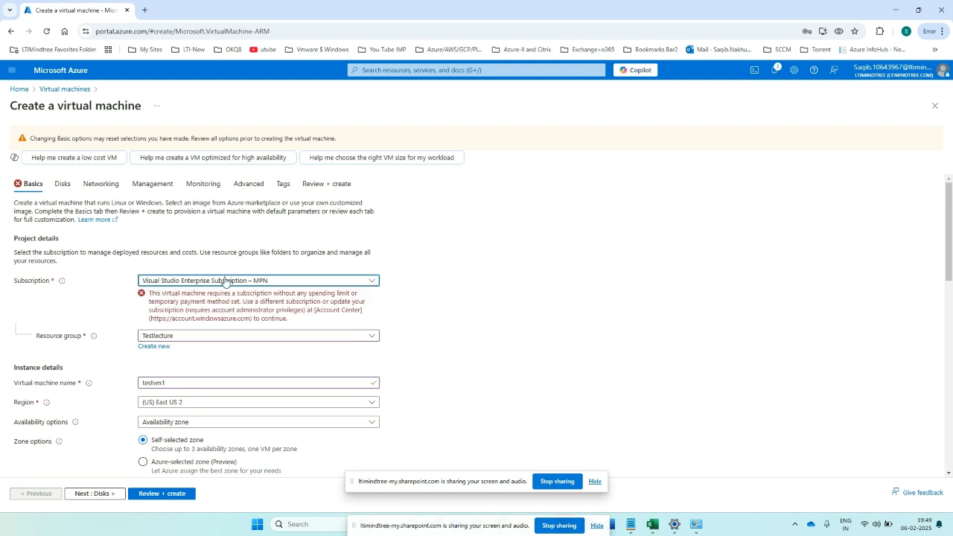
left_click(187, 318)
scroll(465, 318, "down", 3)
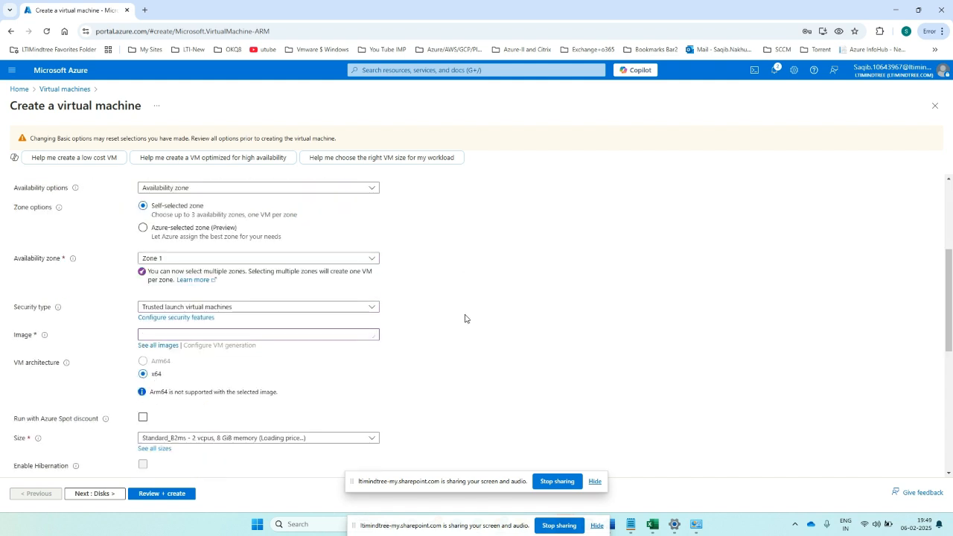
scroll(286, 306, "up", 2)
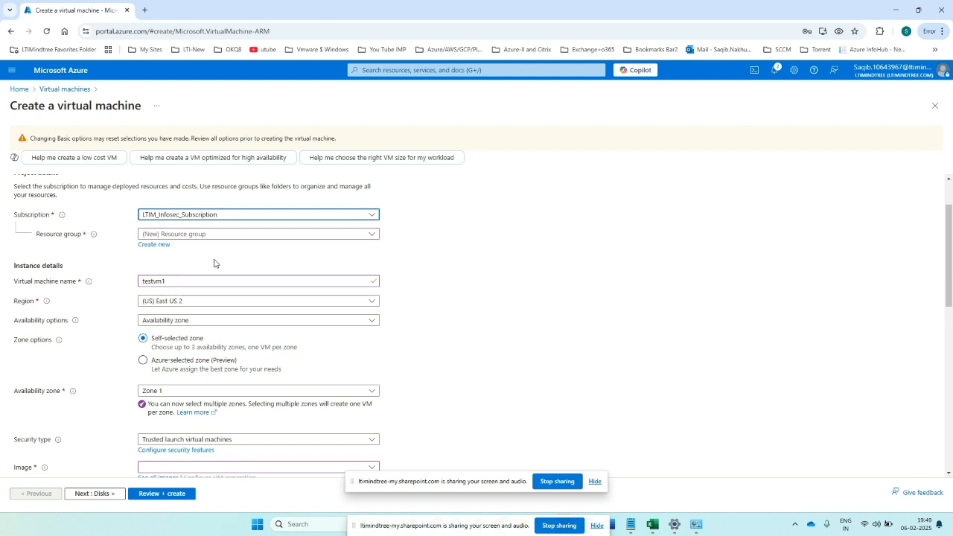
- Change the subscription to Visual Studio Enterprise Subscription – MPN
left_click(201, 236)
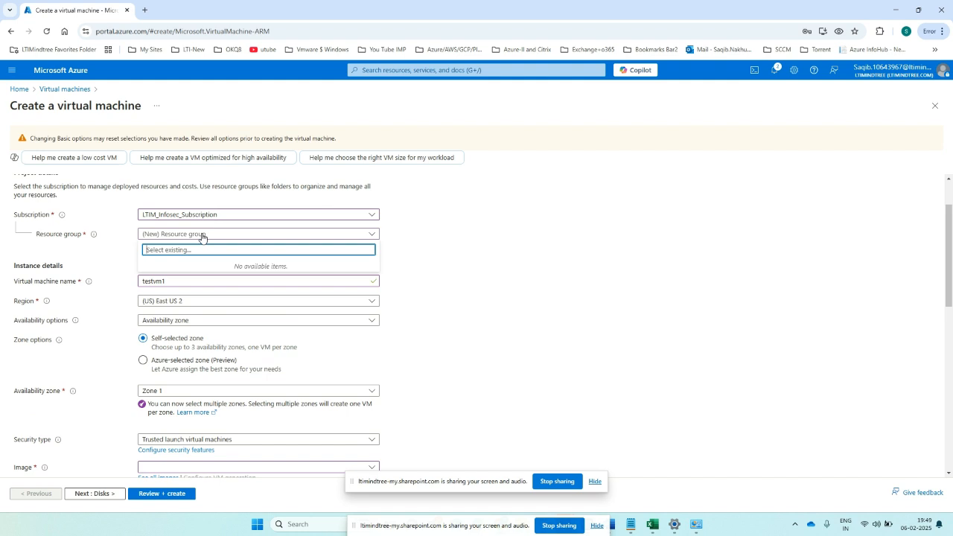
left_click(214, 217)
left_click(214, 217)
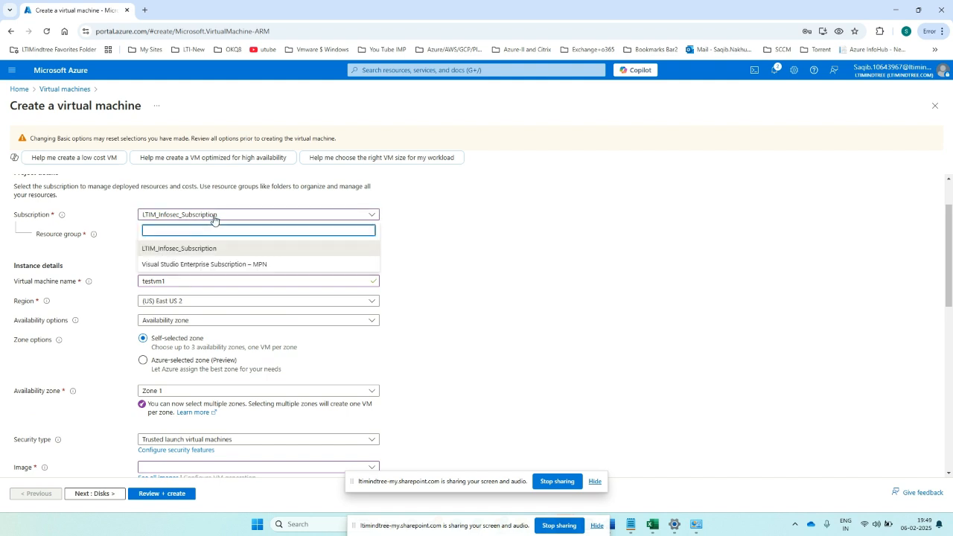
left_click(207, 256)
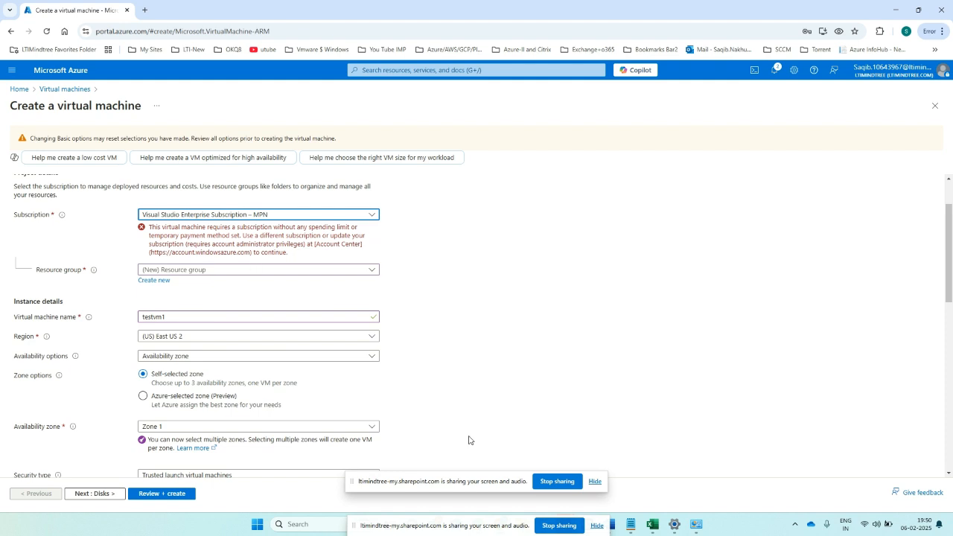
- Bring up the screen recording, then return to the Azure review page showing Validation passed
left_click_drag(444, 530, 444, 514)
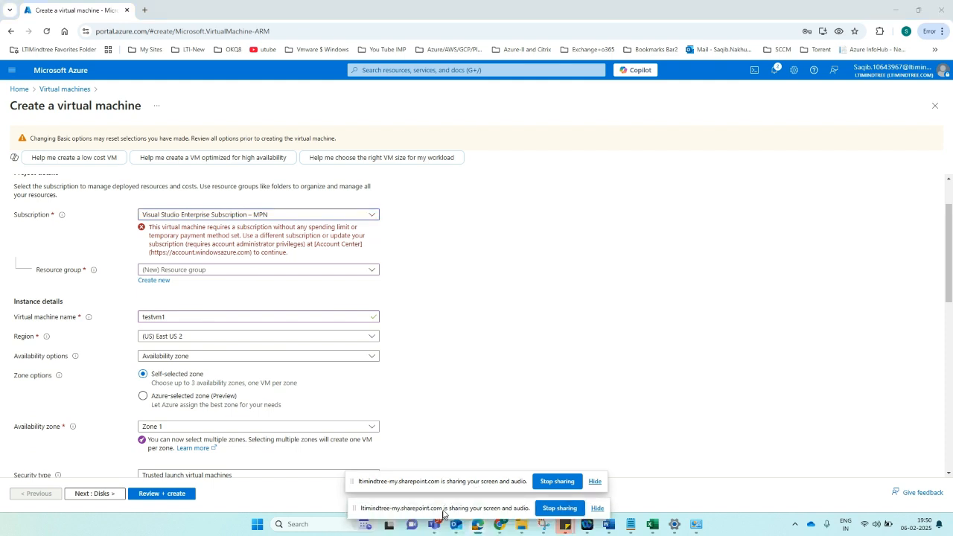
mouse_move(464, 532)
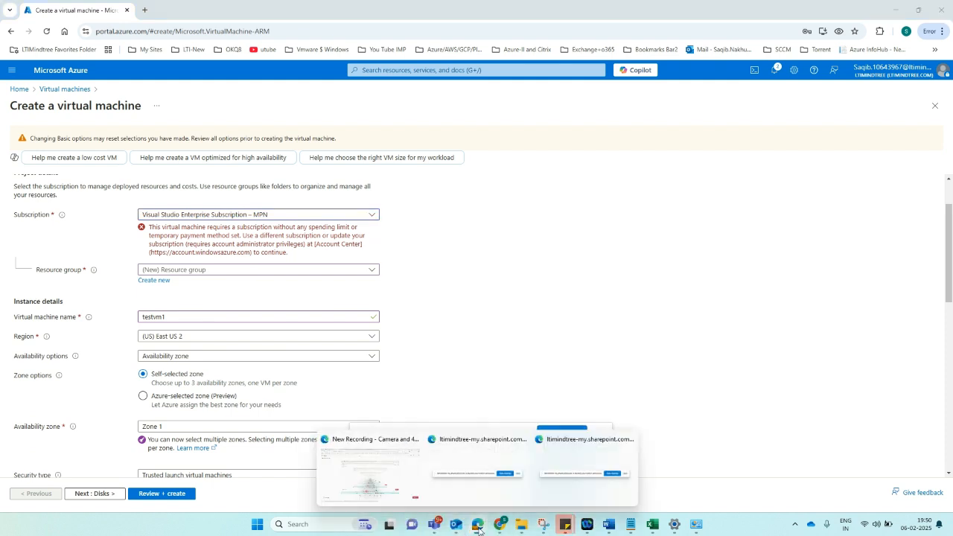
left_click(370, 467)
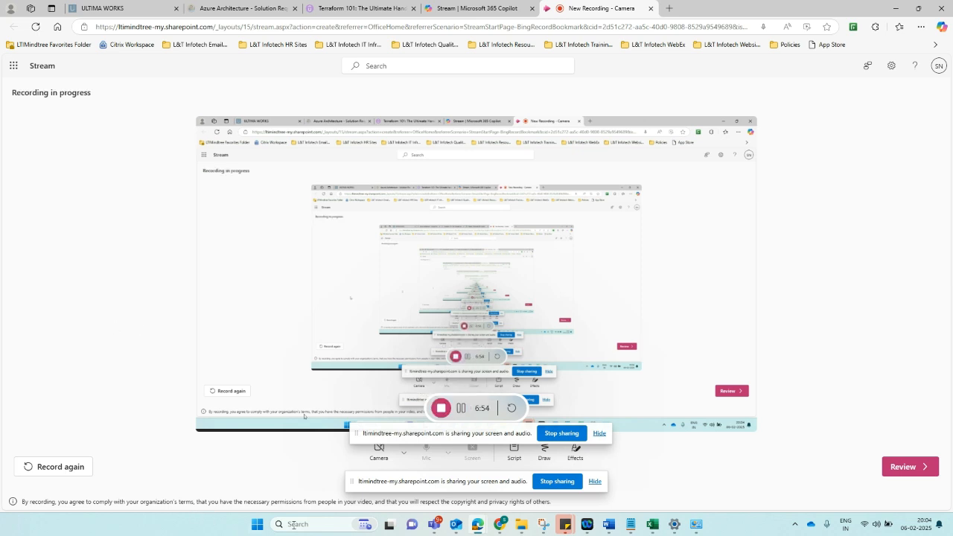
mouse_move(506, 527)
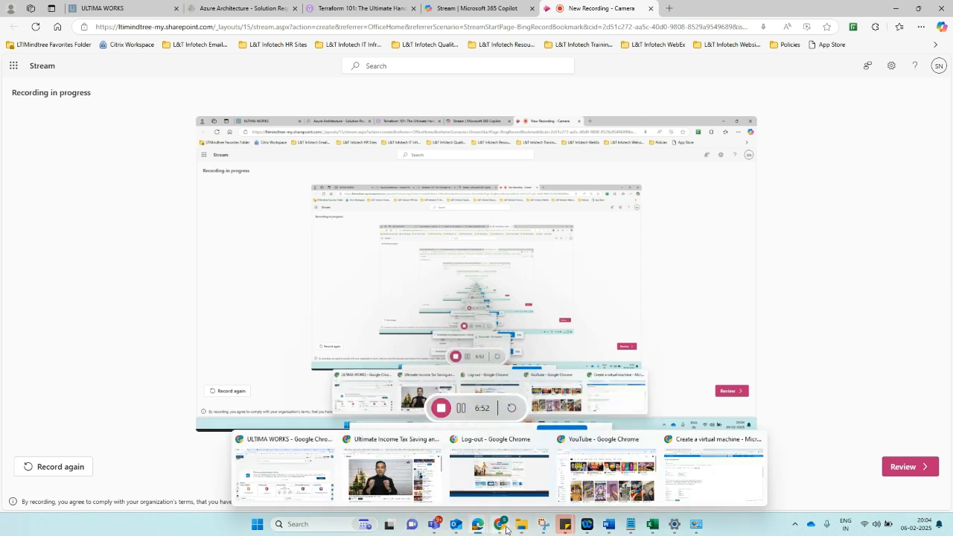
left_click(708, 477)
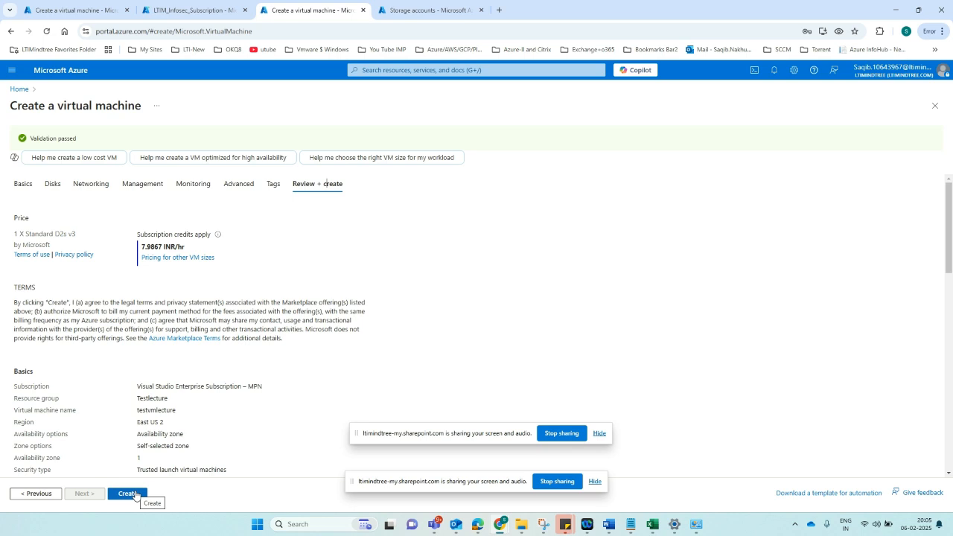
- Create the testvmlecture VM, starting its deployment into the Testlecture resource group
left_click(127, 493)
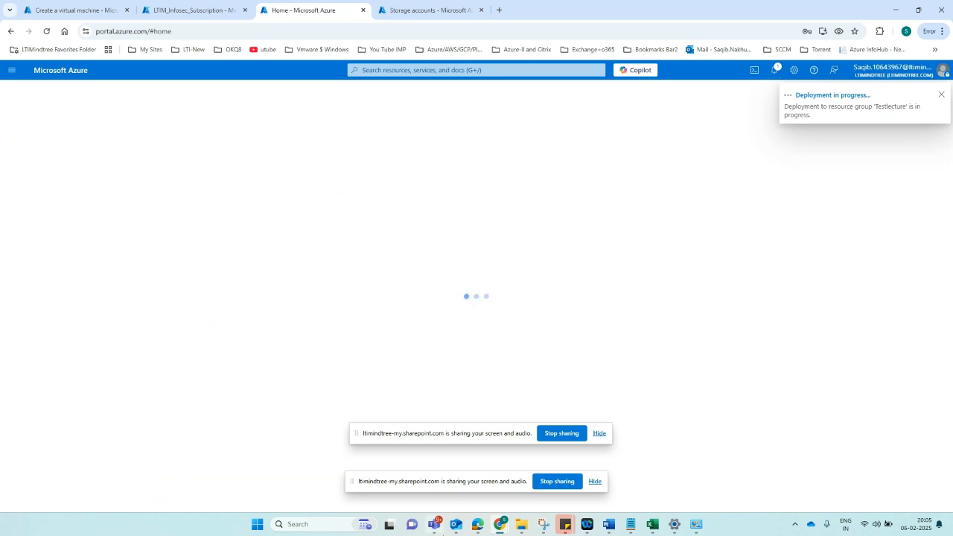
- Pause the Stream screen recording and switch back to the completed Azure deployment
mouse_move(477, 524)
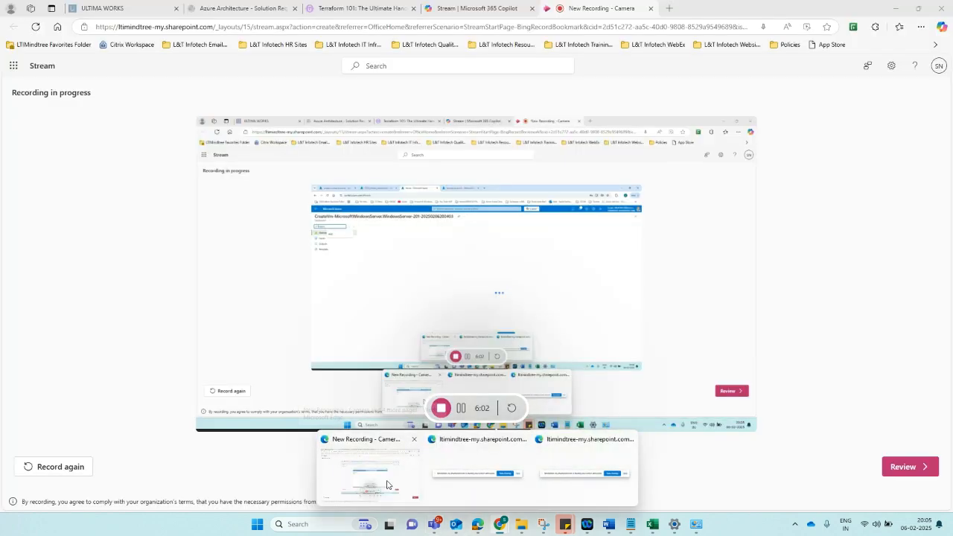
left_click(386, 485)
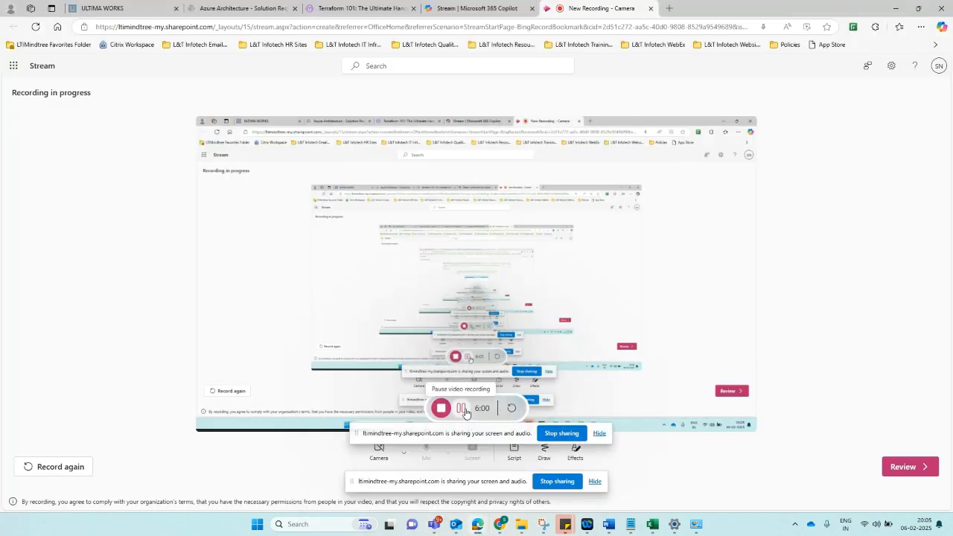
left_click(462, 407)
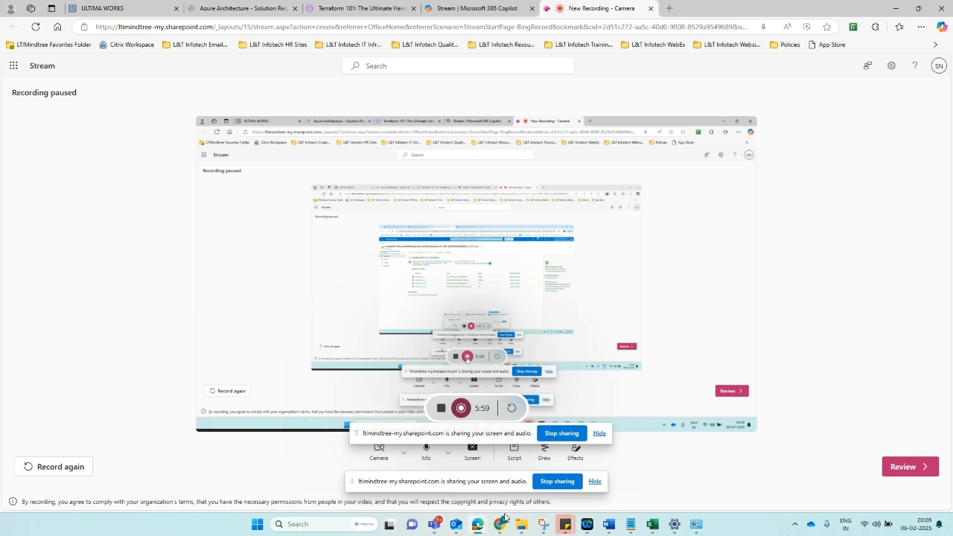
mouse_move(499, 524)
left_click(702, 476)
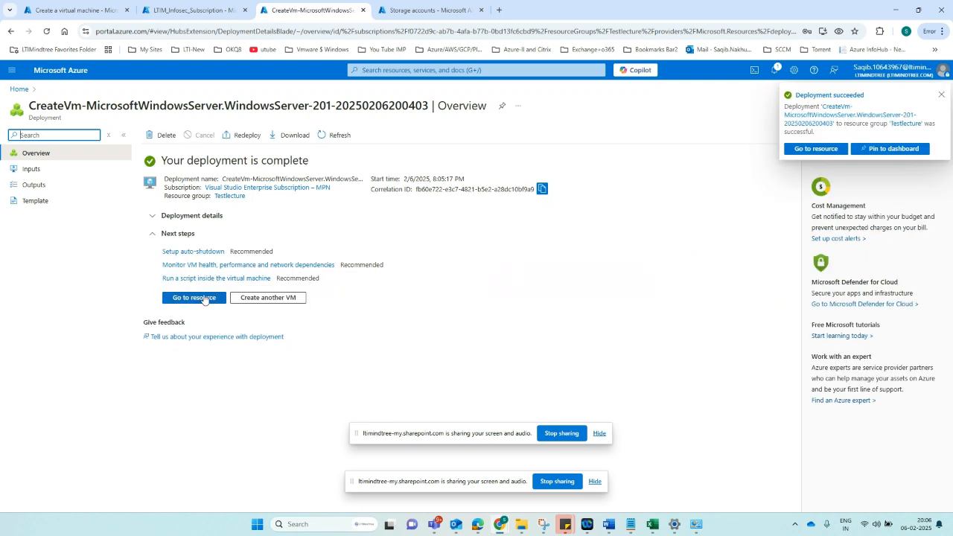
- Open testvmlecture from the deployment, then reopen it from Home's recent resources
left_click(199, 300)
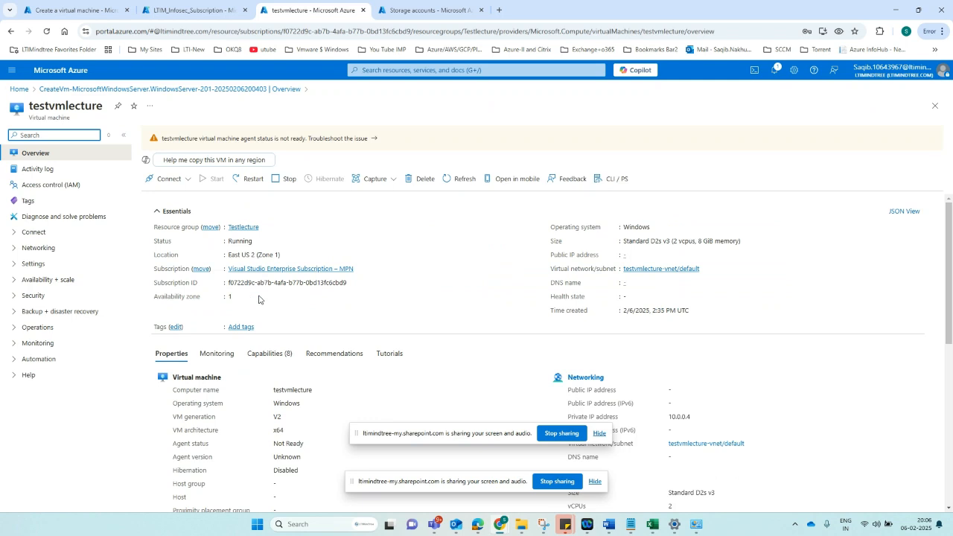
left_click(935, 106)
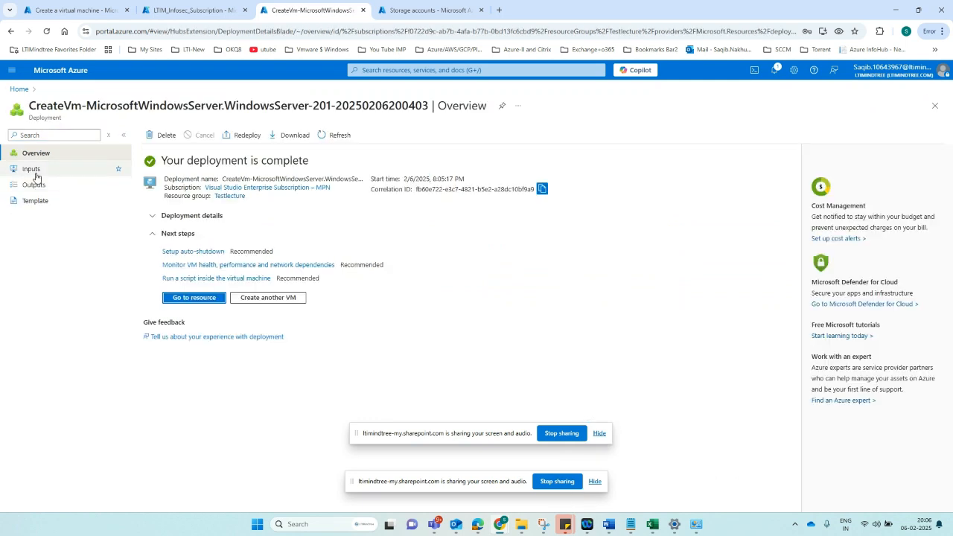
left_click(25, 90)
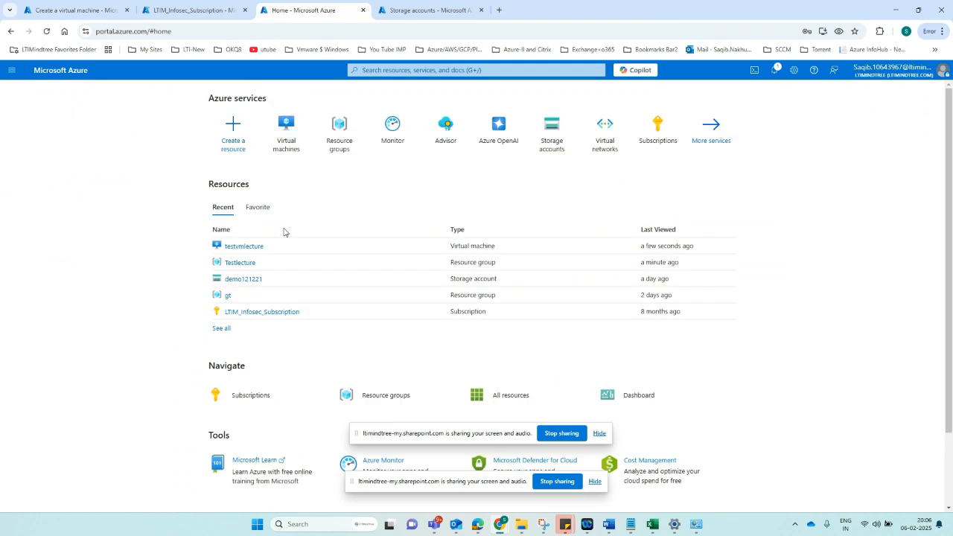
left_click(244, 246)
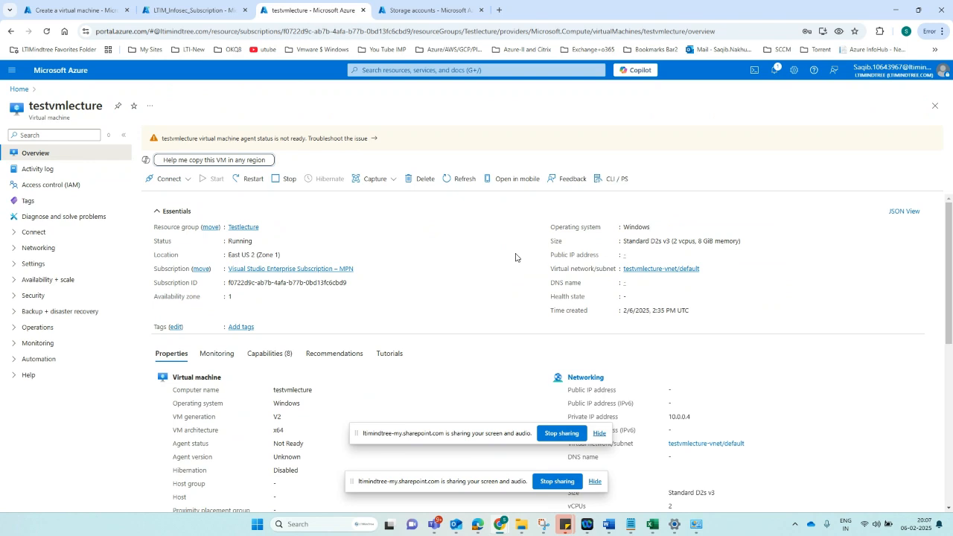
- On testvmlecture's Overview Monitoring tab, bring up the VM Availability, CPU and Disk bytes charts
scroll(219, 329, "down", 1)
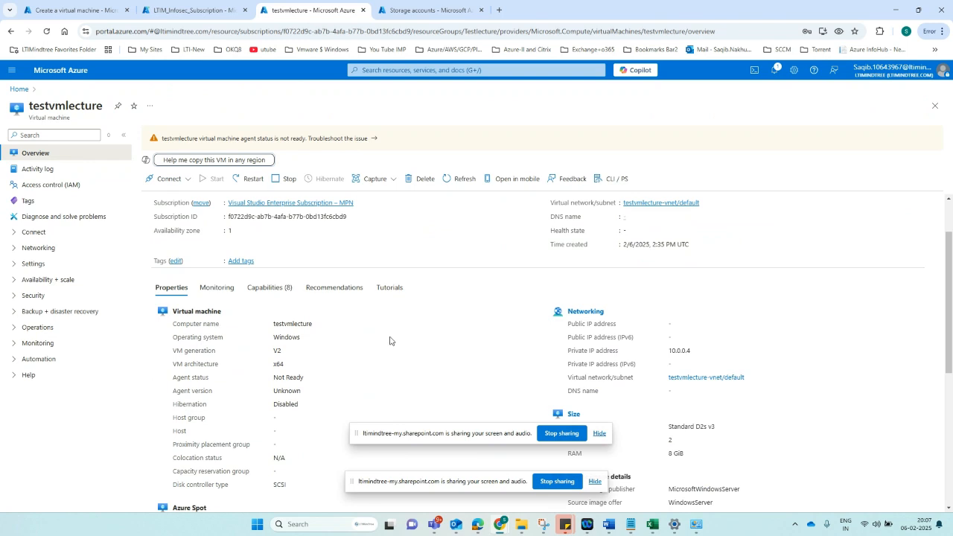
scroll(668, 328, "up", 2)
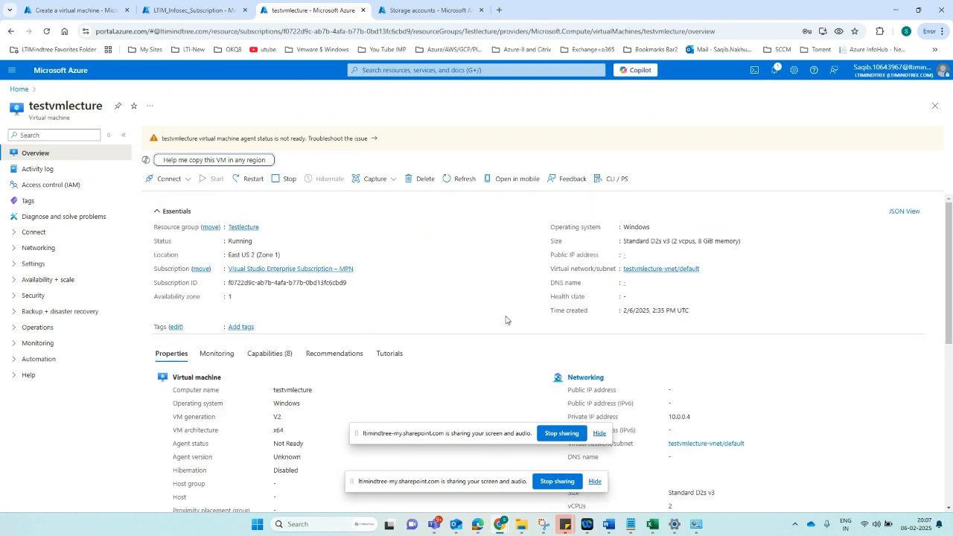
scroll(335, 352, "down", 2)
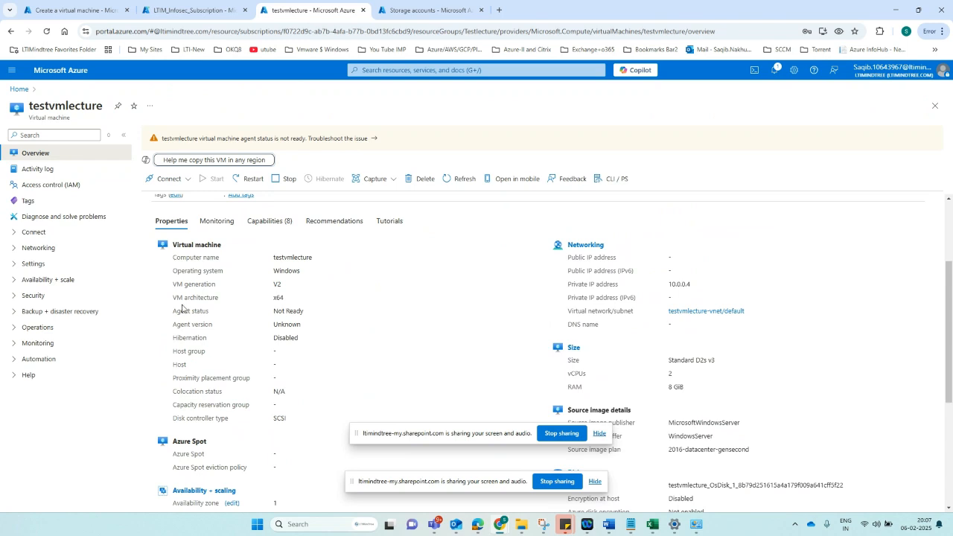
scroll(186, 311, "up", 2)
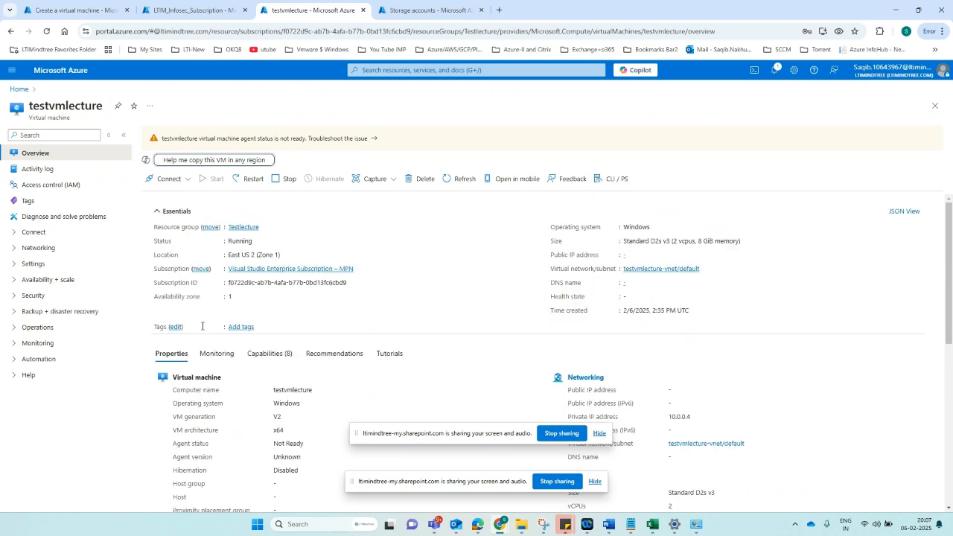
scroll(240, 347, "down", 2)
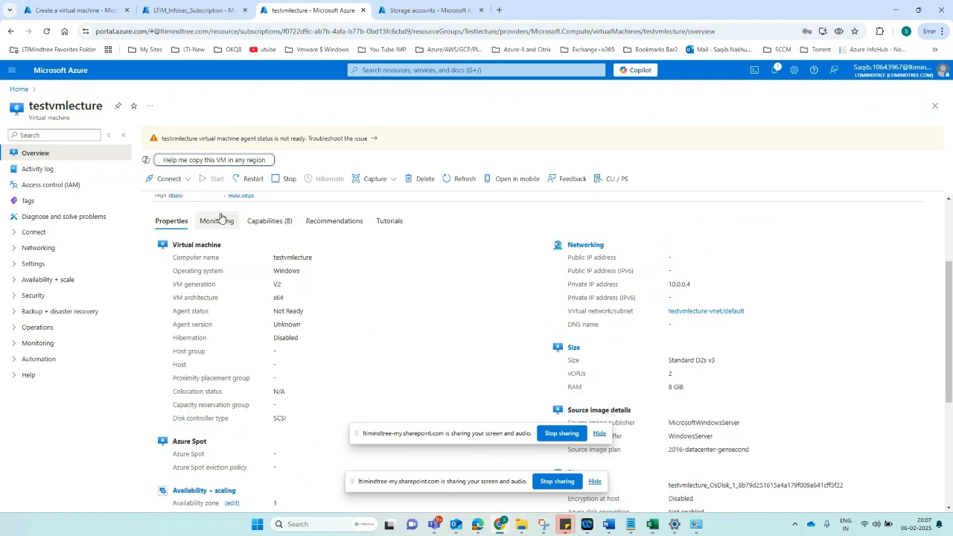
left_click(218, 220)
scroll(377, 337, "down", 2)
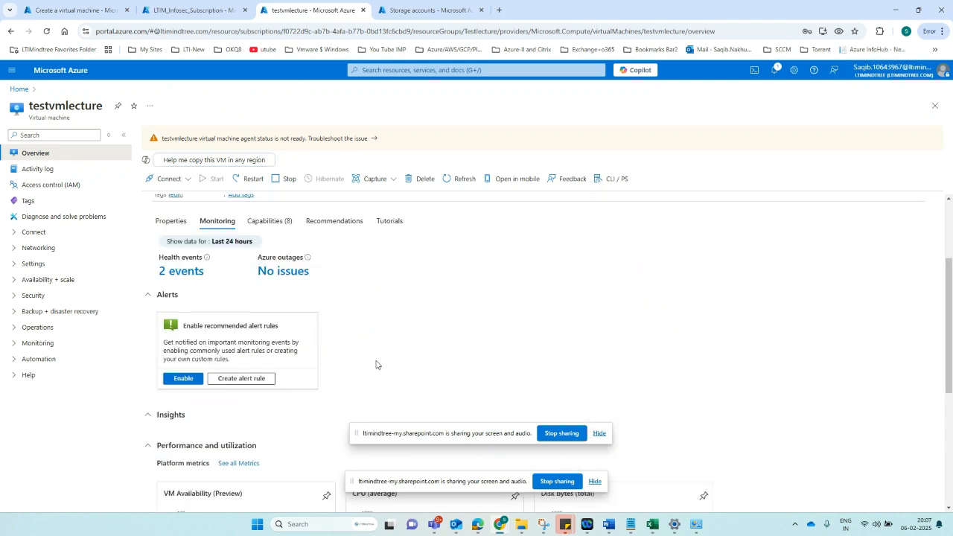
scroll(361, 341, "down", 3)
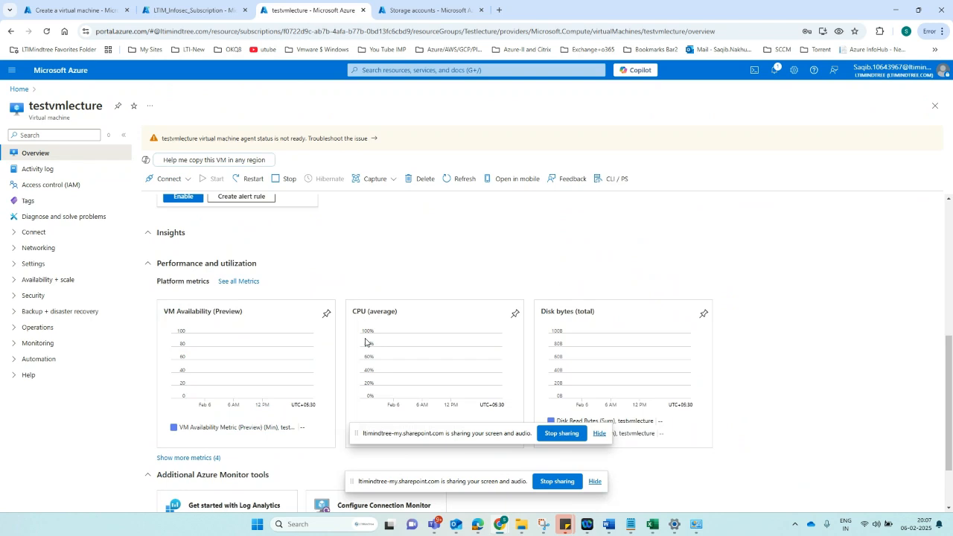
scroll(365, 341, "down", 2)
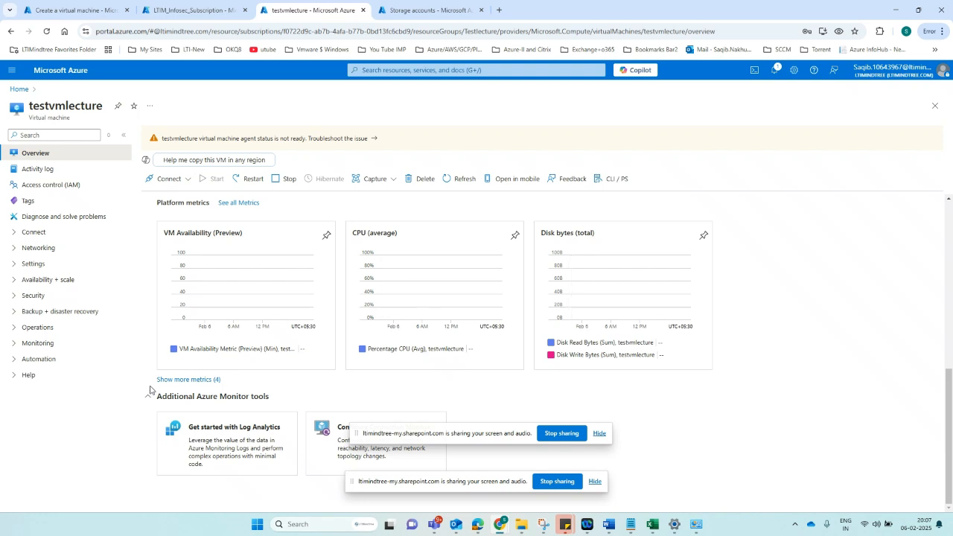
left_click_drag(453, 435, 452, 457)
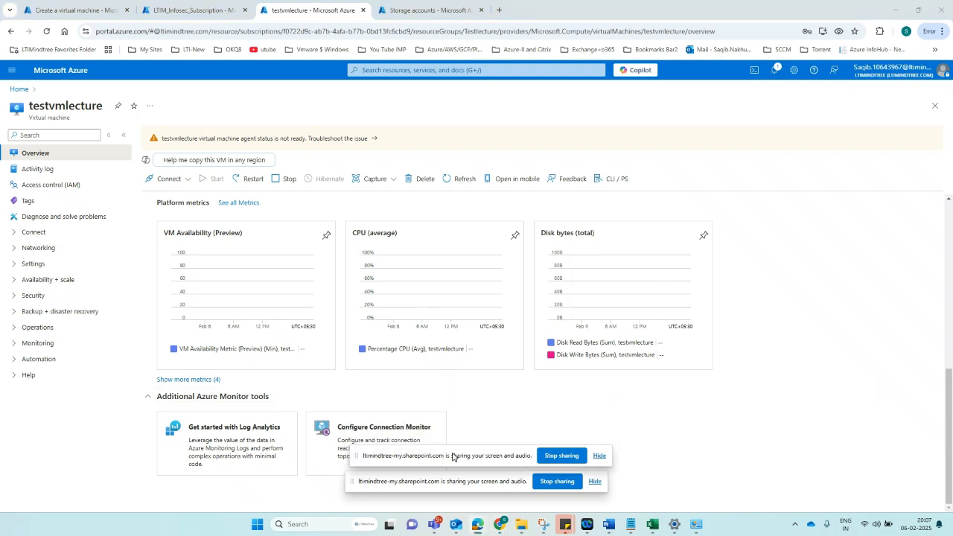